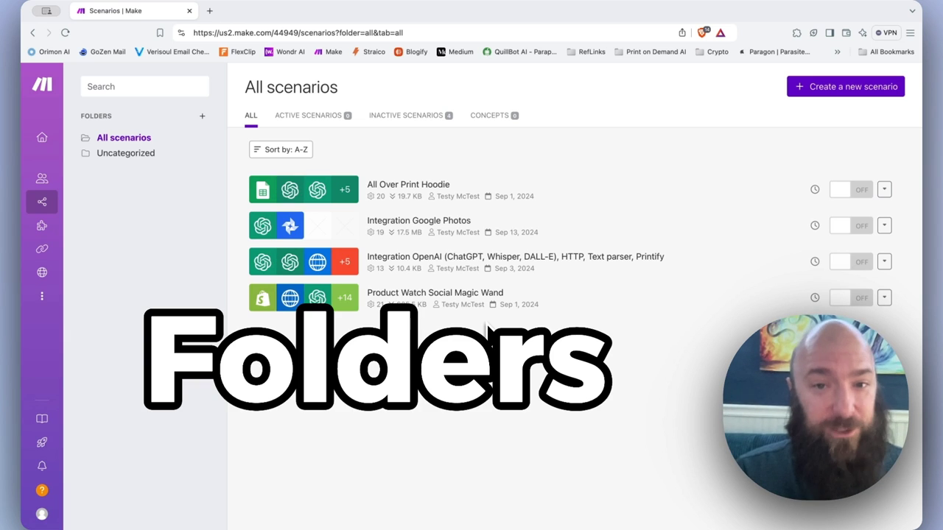
Step: Create a scenario folder named 'Ai Generations'
click(203, 117)
click(390, 142)
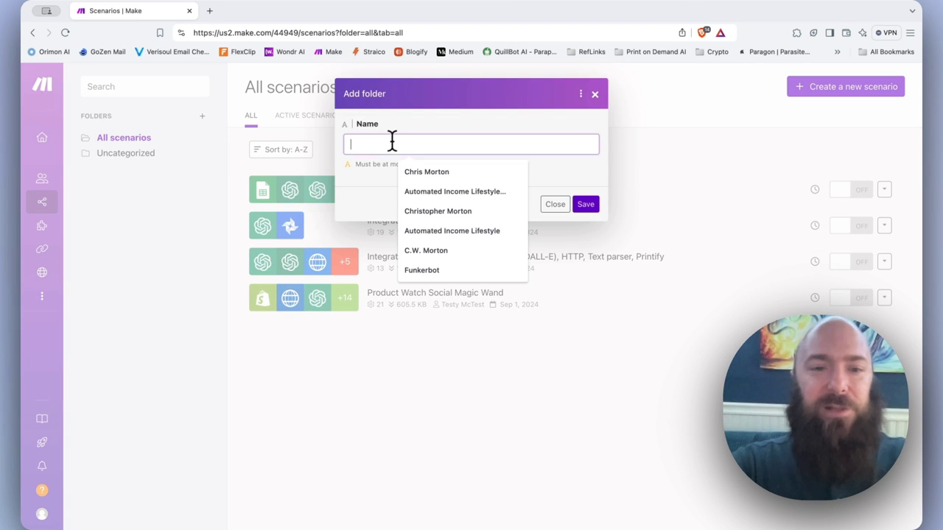
text(Ai Ger)
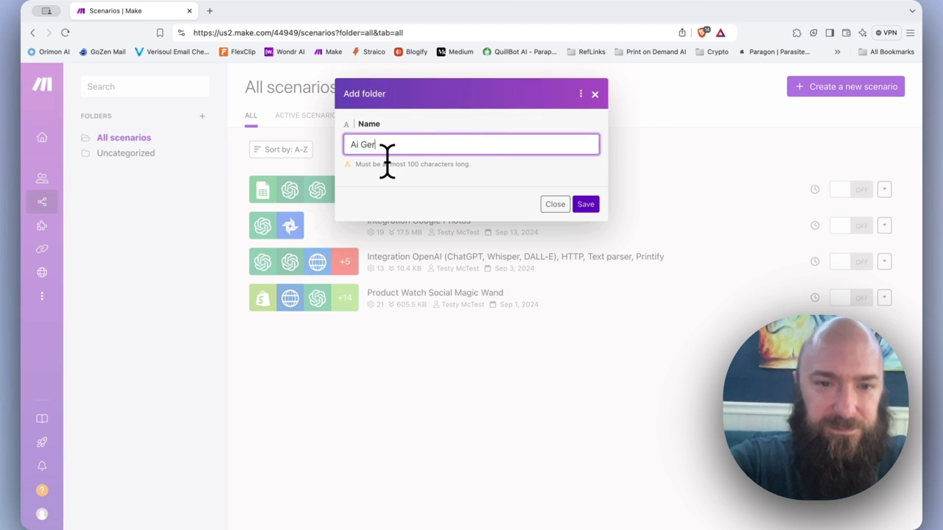
click(582, 204)
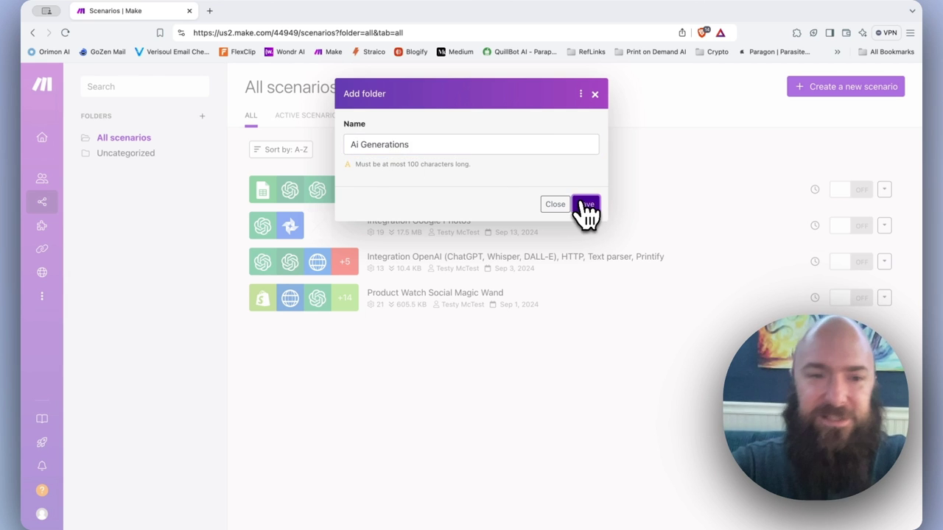
Step: Create a second folder named 'Ai Automated Blogging'
click(202, 116)
click(381, 142)
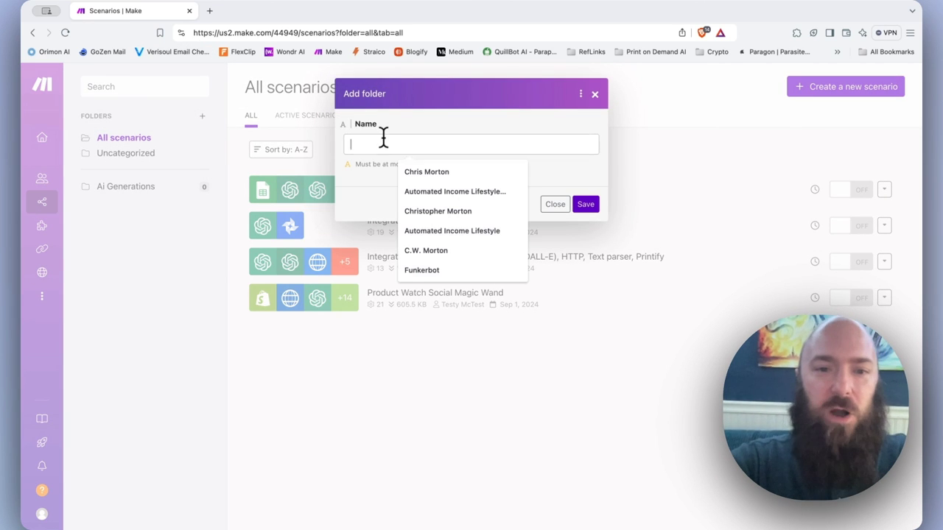
text(Ai Auto)
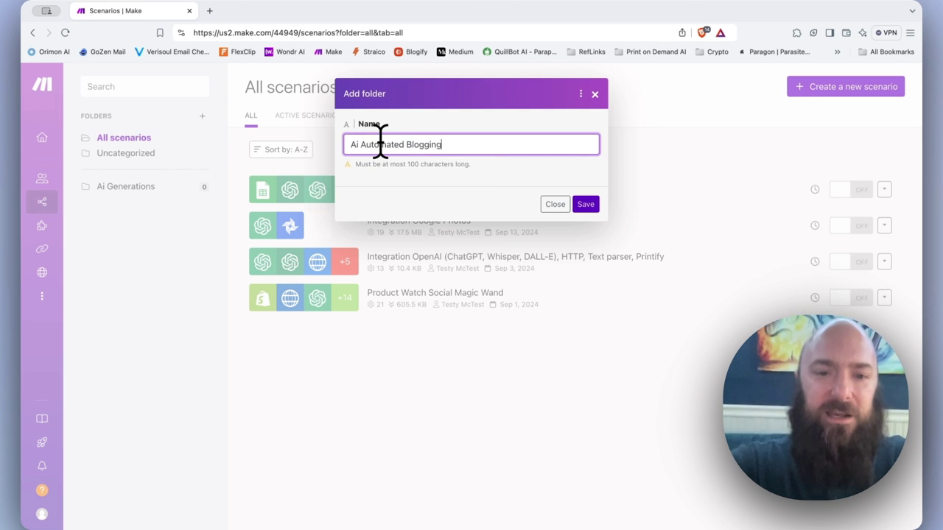
text(mated Blogging)
click(586, 204)
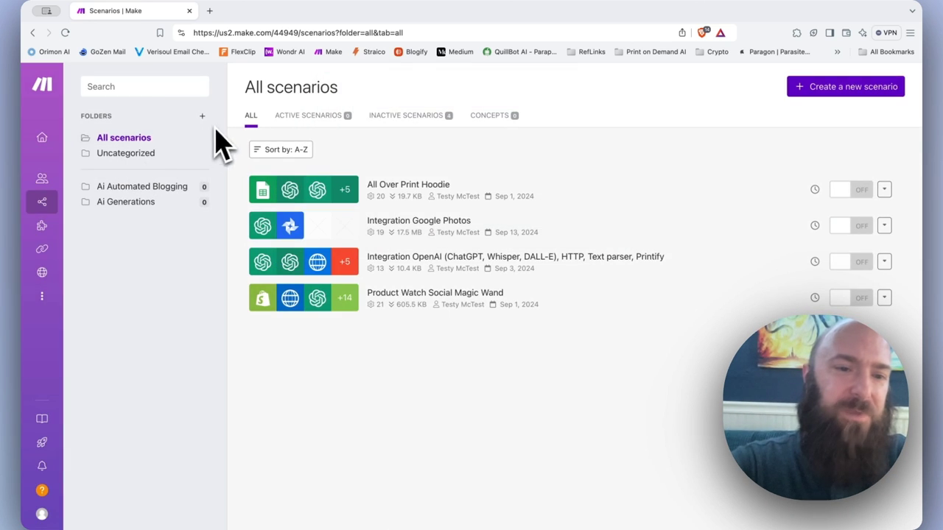
Step: Create a third folder named 'AI Automated Print on Demand'
click(204, 116)
click(379, 145)
text(Au)
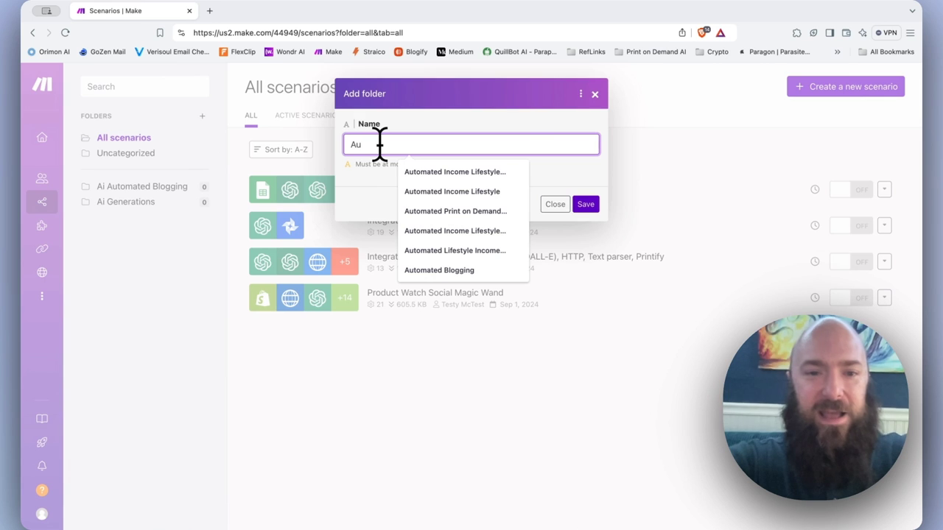
text(t)
key(BackSpace)
key(BackSpace)
text(i Auto)
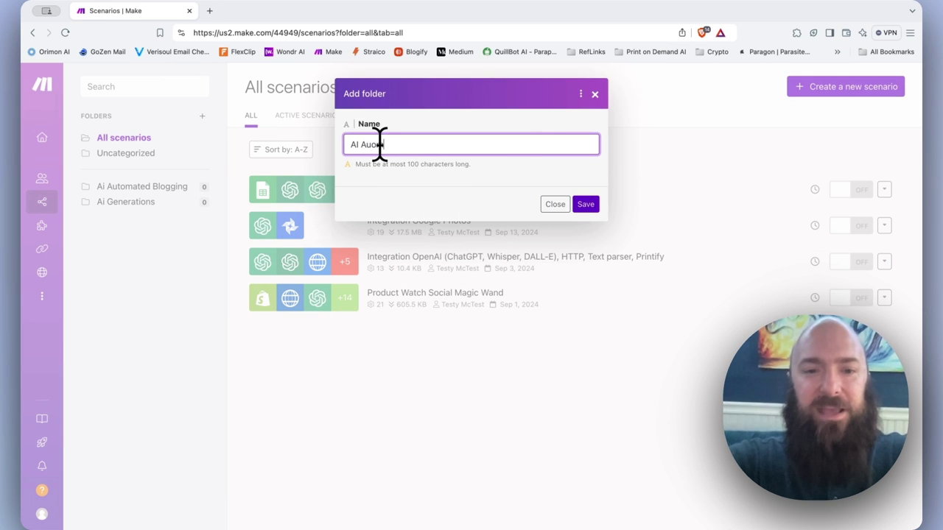
text(mated Print on Demand)
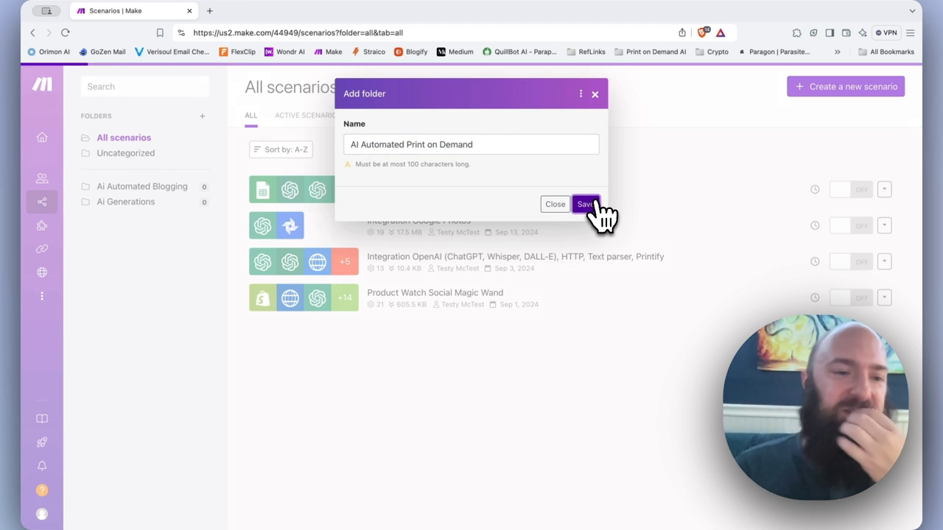
click(588, 205)
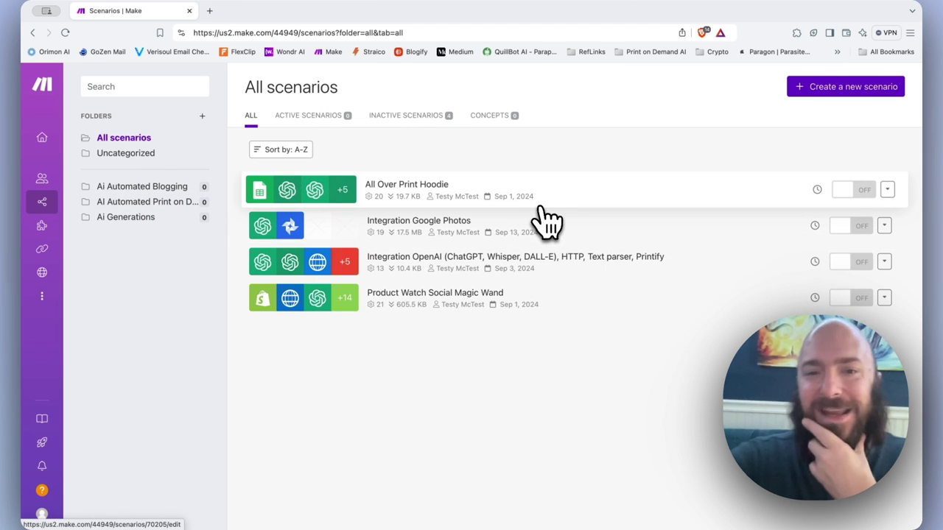
Step: Drag All Over Print Hoodie and Product Watch Social Magic Wand into print-on-demand, and Integration Google Photos into Ai Generations
drag(562, 214, 512, 192)
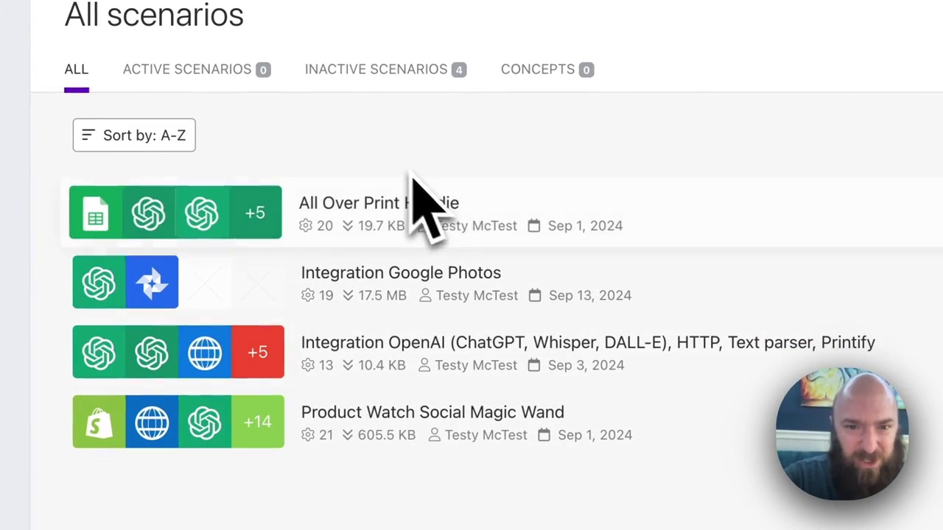
drag(492, 233, 213, 254)
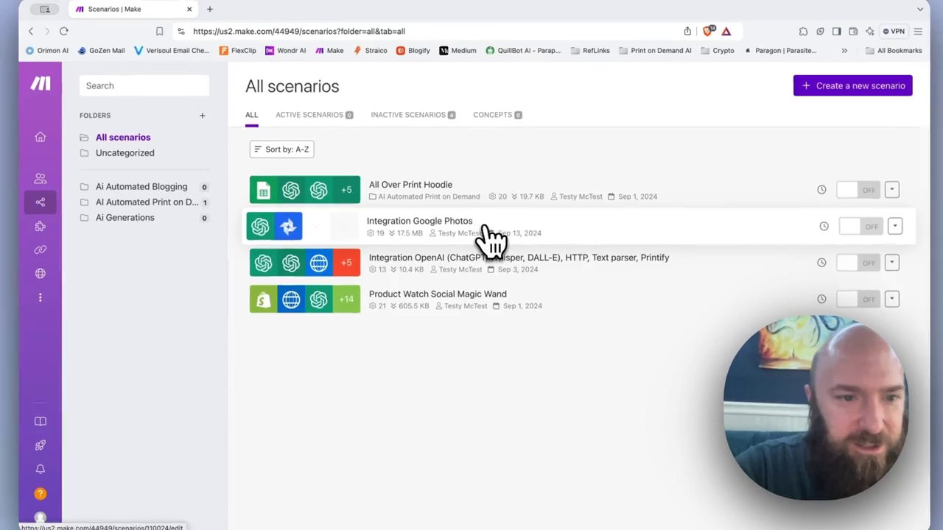
drag(747, 306, 578, 304)
drag(492, 280, 148, 277)
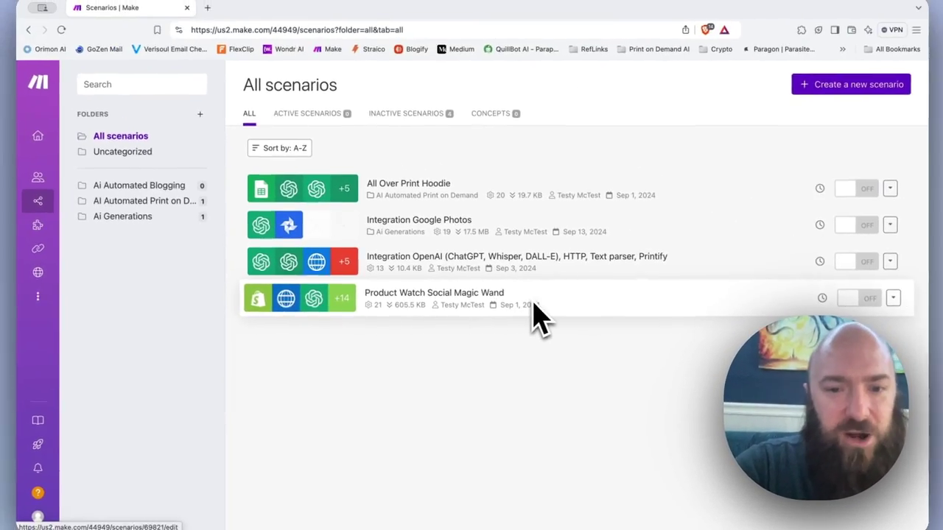
drag(563, 316, 170, 206)
Step: Check each folder's contents, then filter the list to active scenarios
click(172, 209)
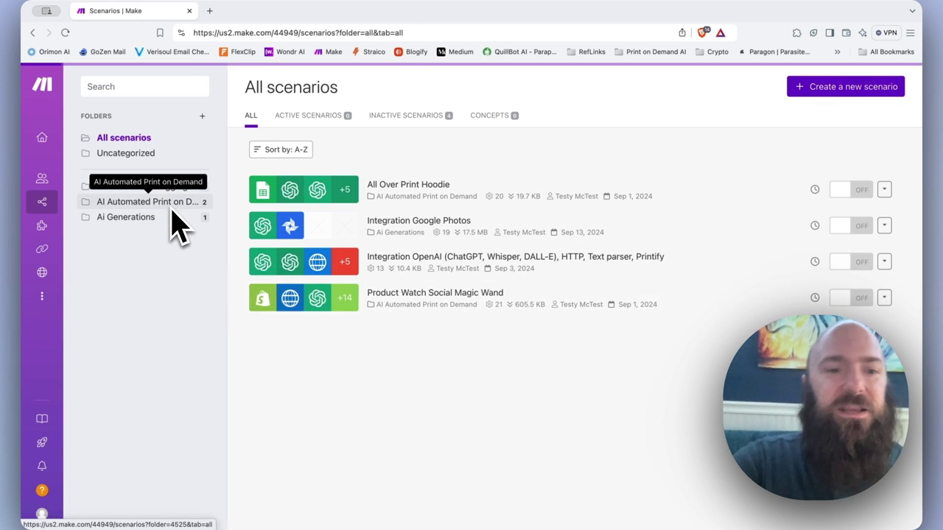
click(140, 187)
click(139, 218)
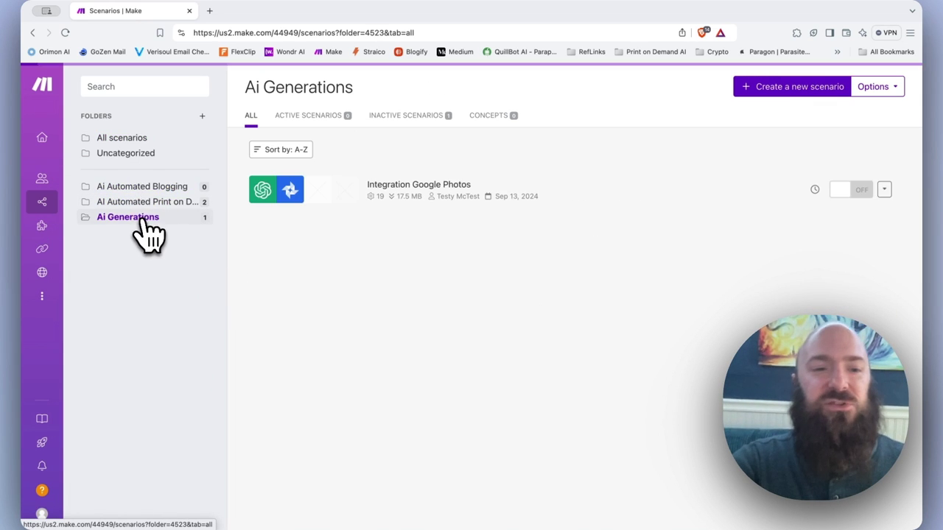
click(151, 188)
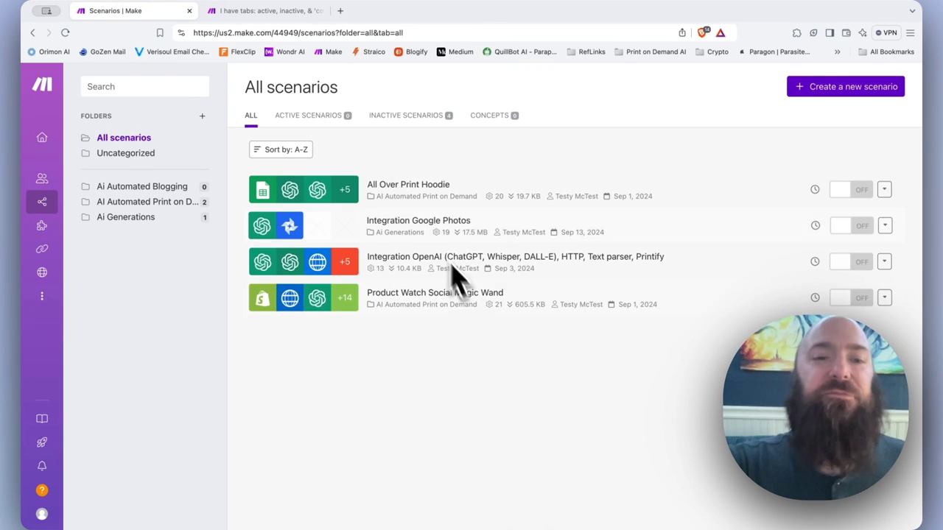
click(322, 124)
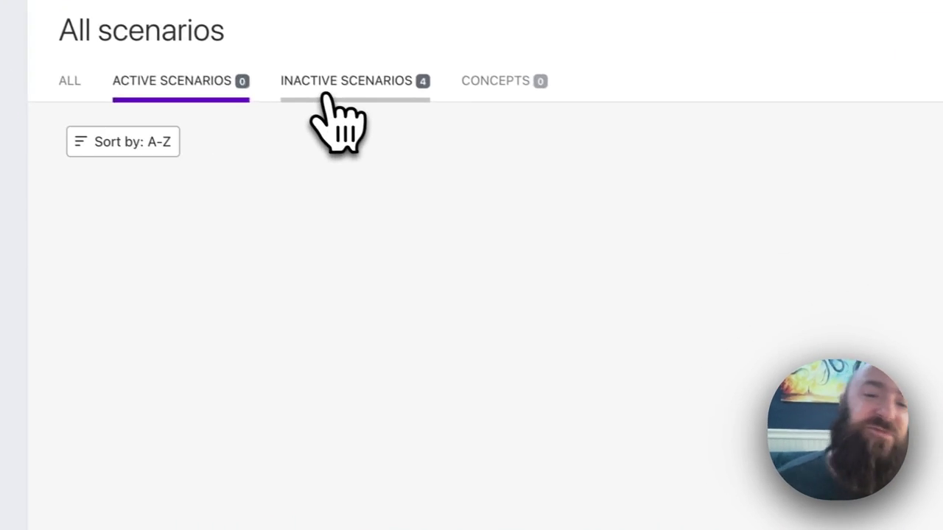
Step: View the Inactive Scenarios and Concepts lists, then switch back to ALL scenarios
click(397, 122)
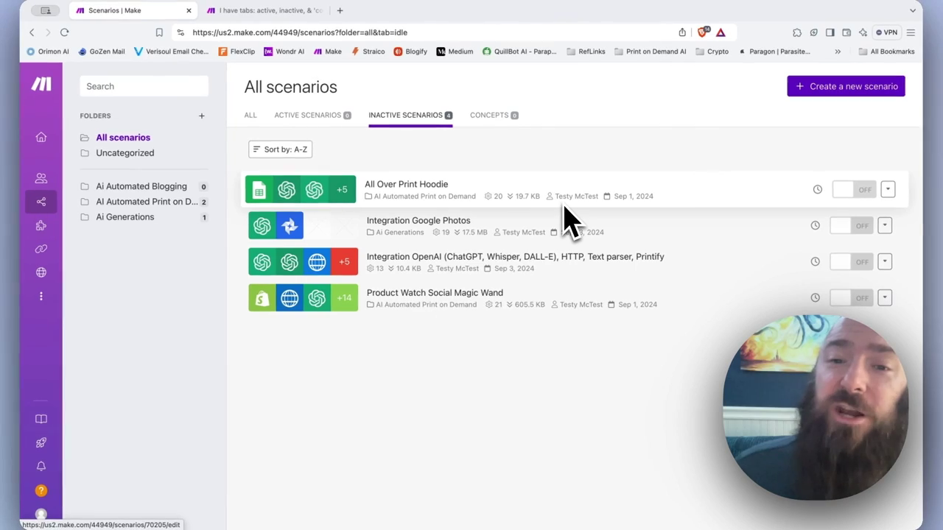
click(495, 126)
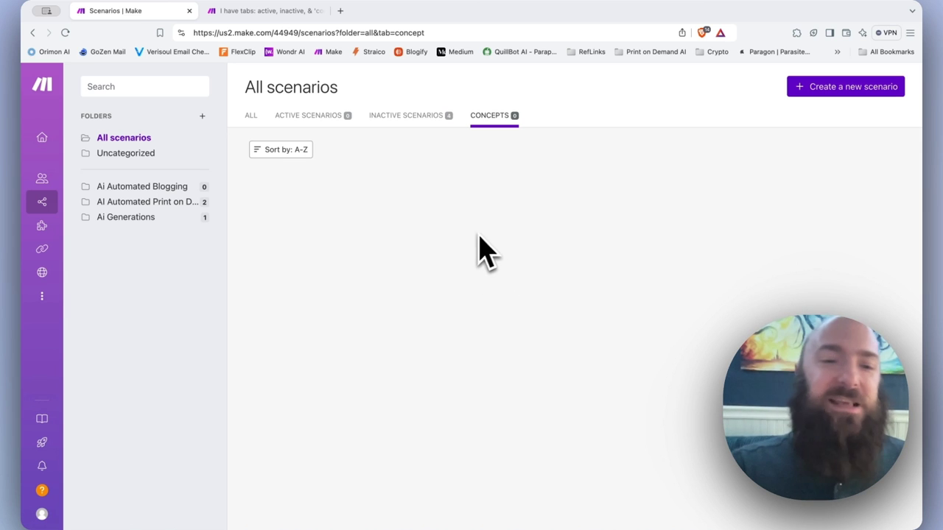
click(250, 118)
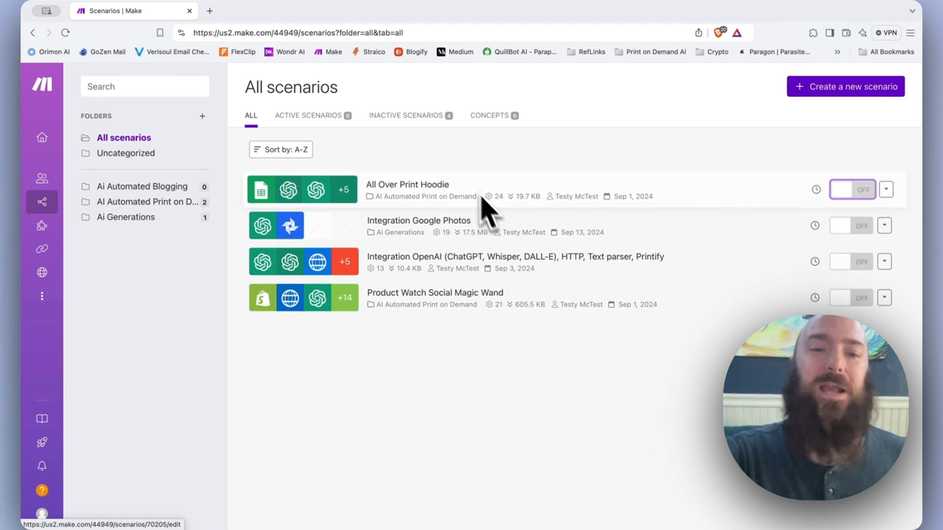
click(297, 155)
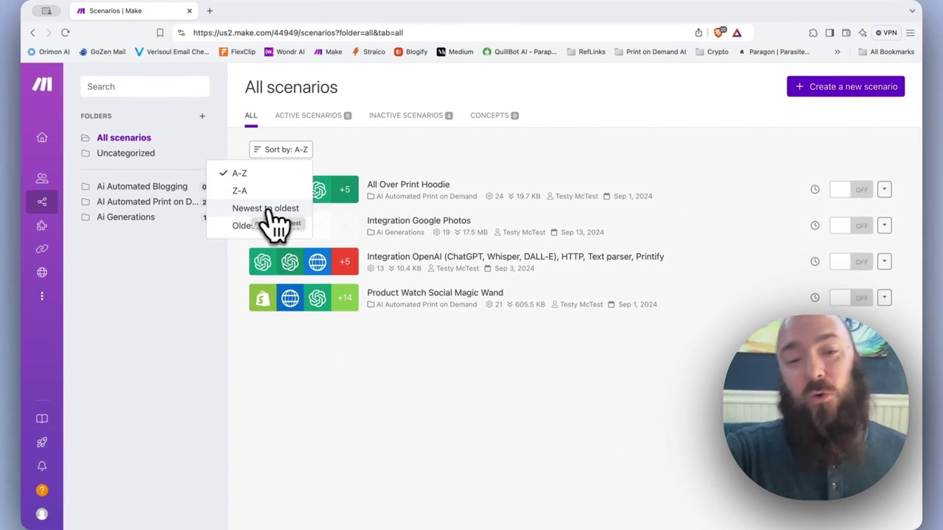
click(257, 226)
click(304, 149)
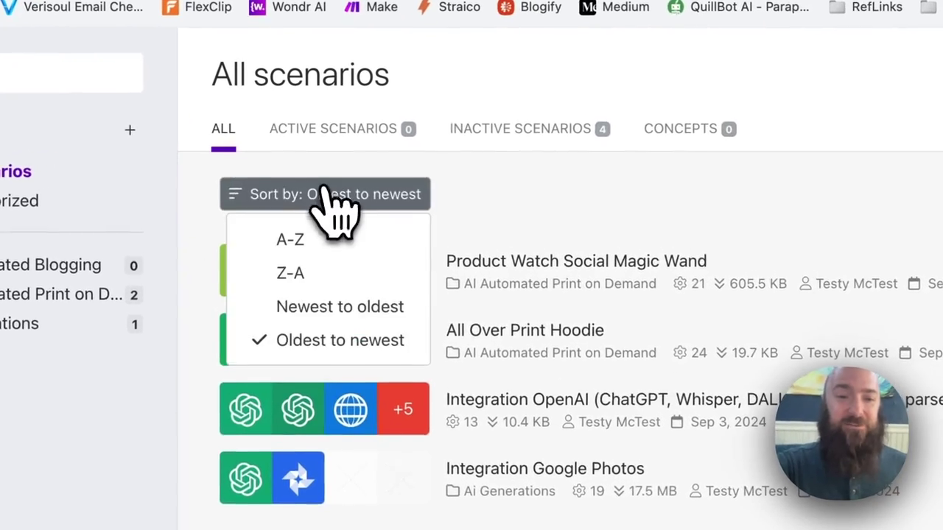
click(291, 308)
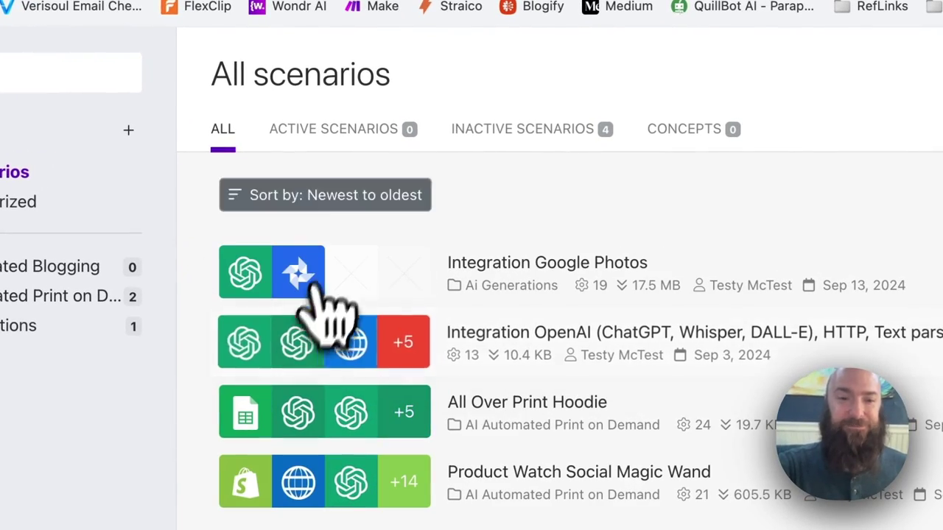
click(353, 195)
click(294, 239)
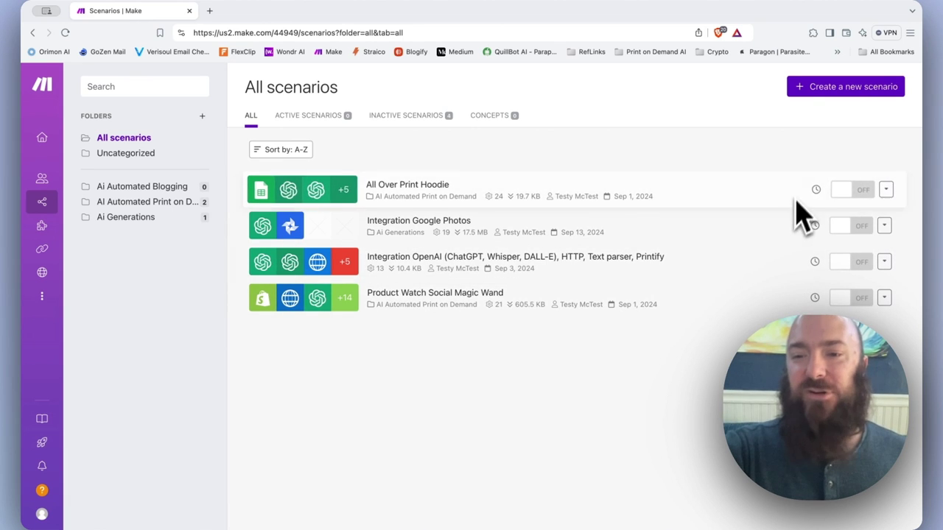
mouse_move(819, 197)
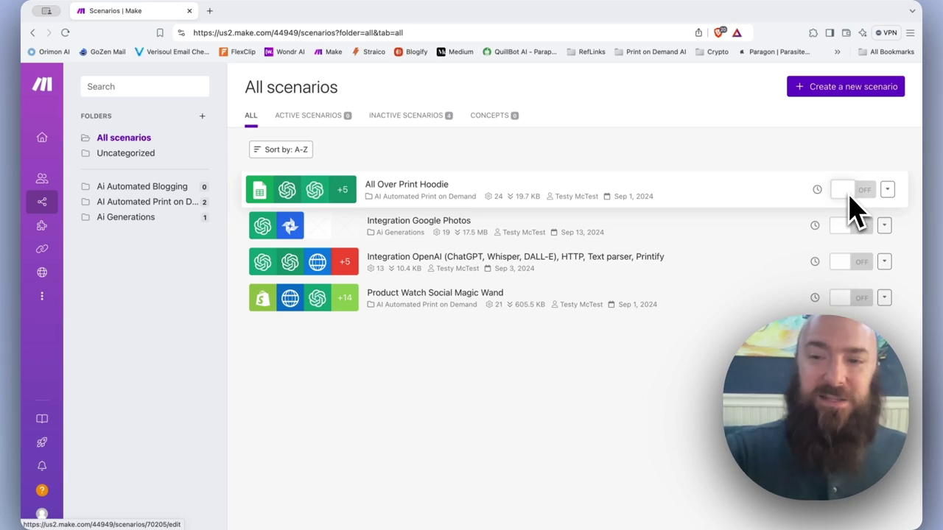
click(852, 195)
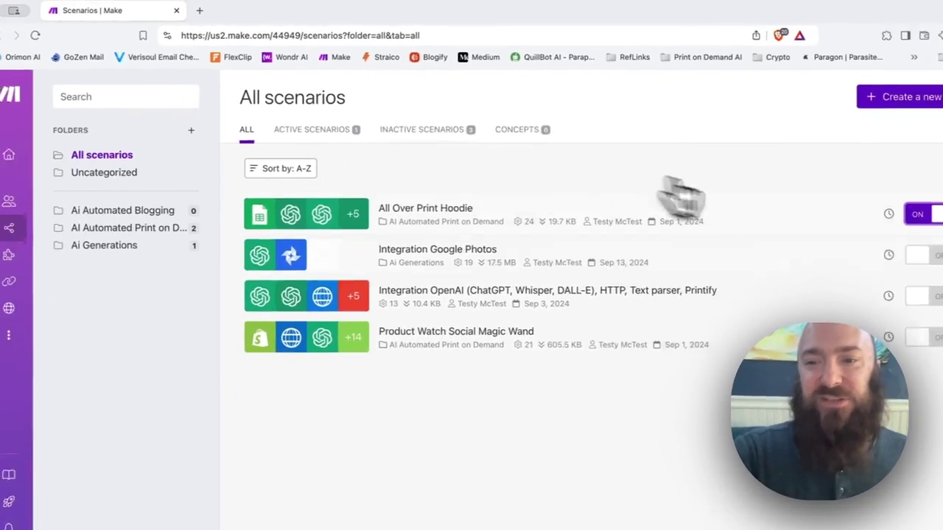
click(927, 255)
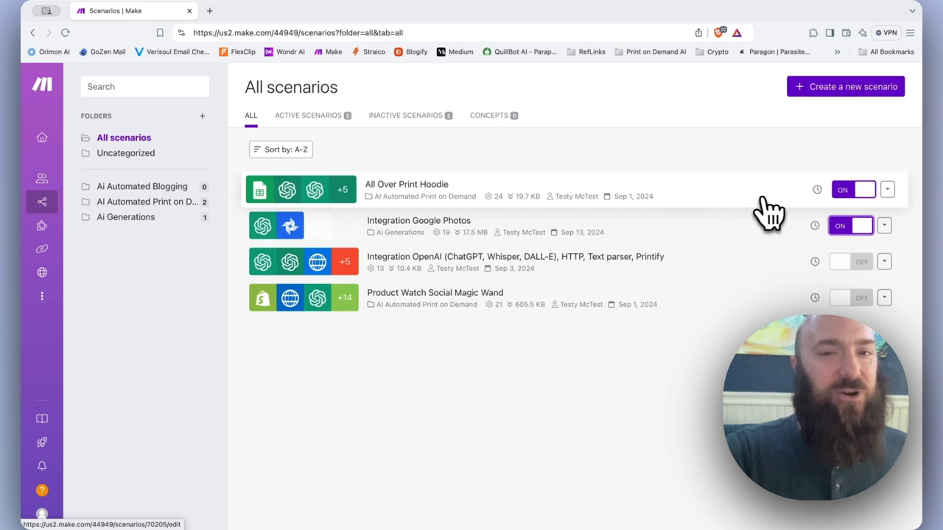
click(858, 190)
click(854, 226)
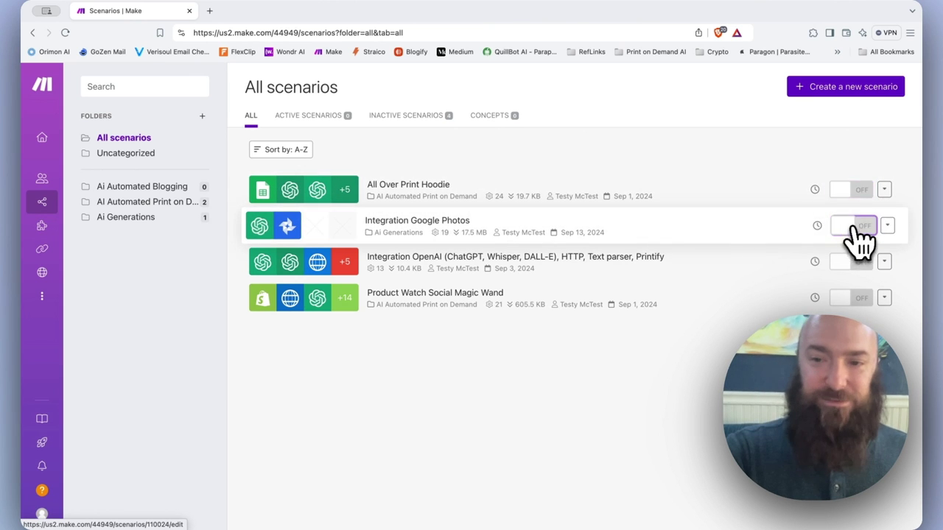
Step: Move All Over Print Hoodie to the AI Automated Print on Demand folder and reopen its row actions
click(884, 190)
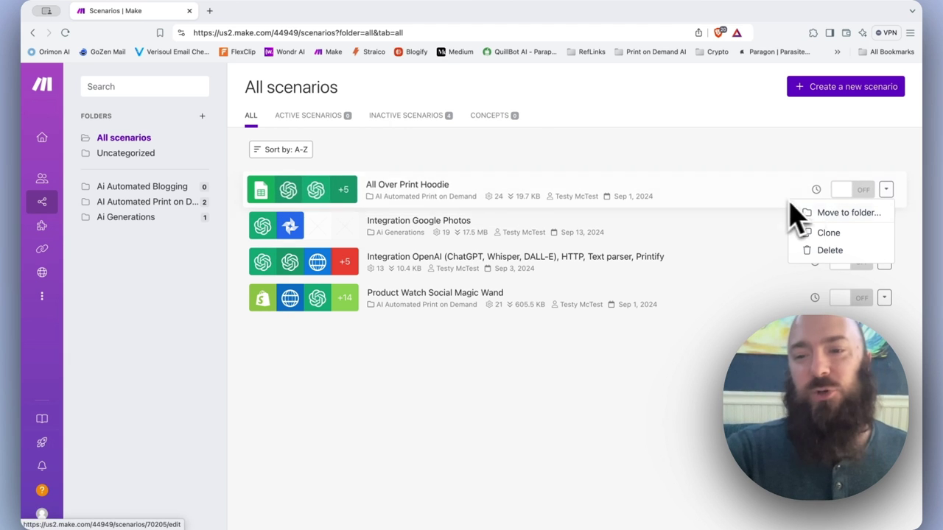
click(846, 215)
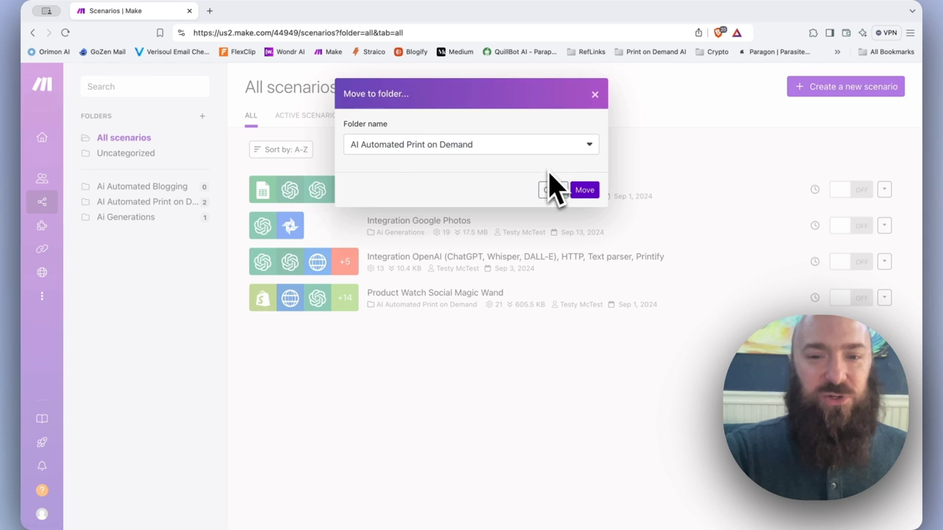
click(563, 150)
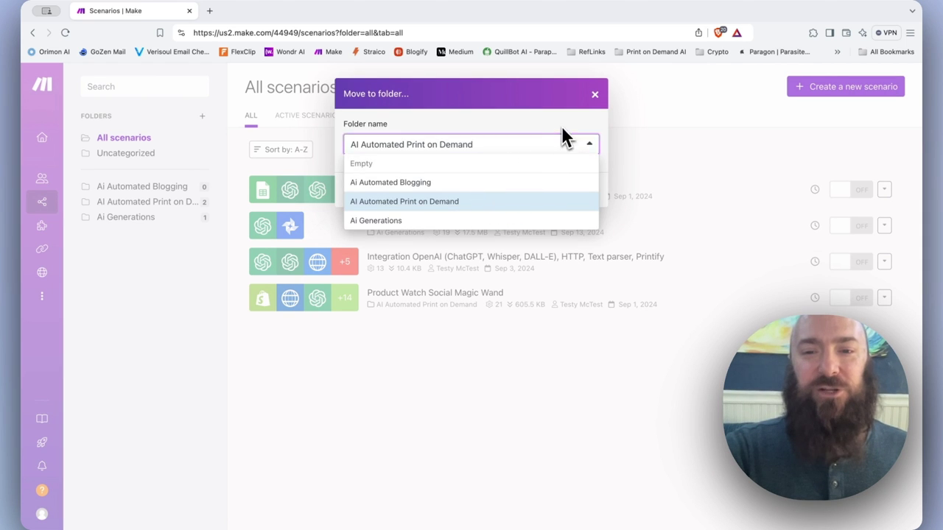
click(563, 131)
click(574, 190)
click(884, 190)
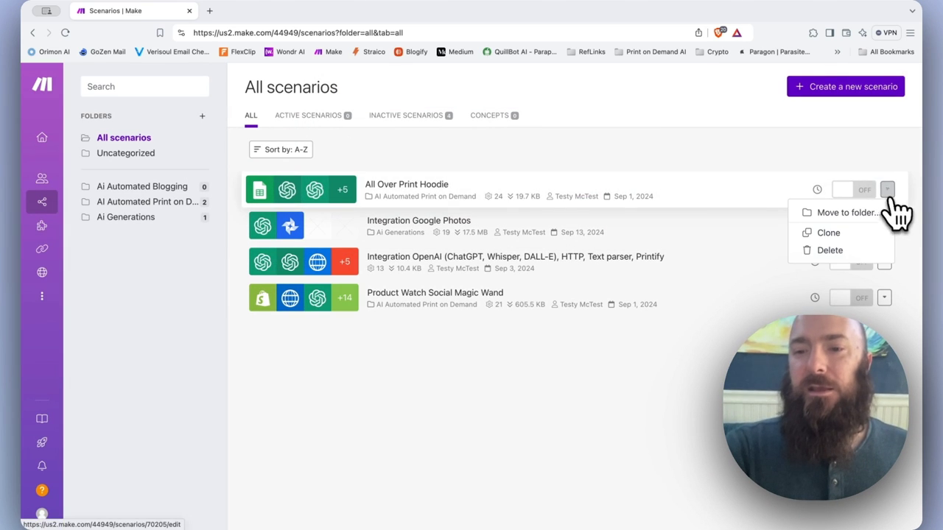
Step: Clone All Over Print Hoodie as 'All Over Print Hoodie (copy)' without module states, then return to the list
click(838, 234)
click(508, 143)
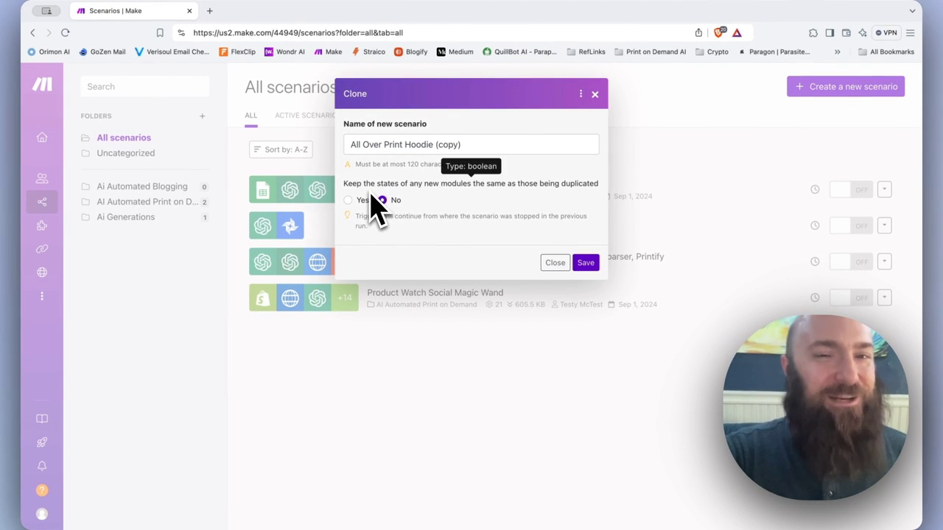
click(355, 202)
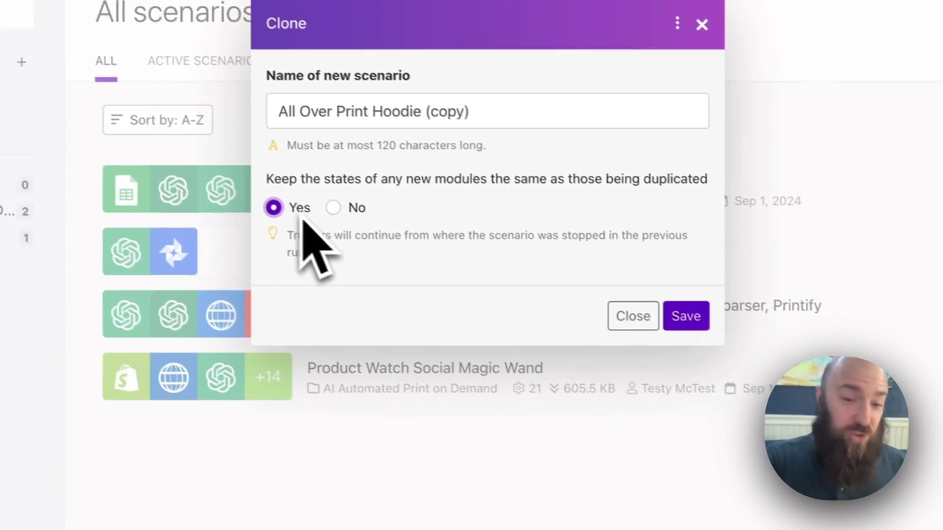
click(384, 200)
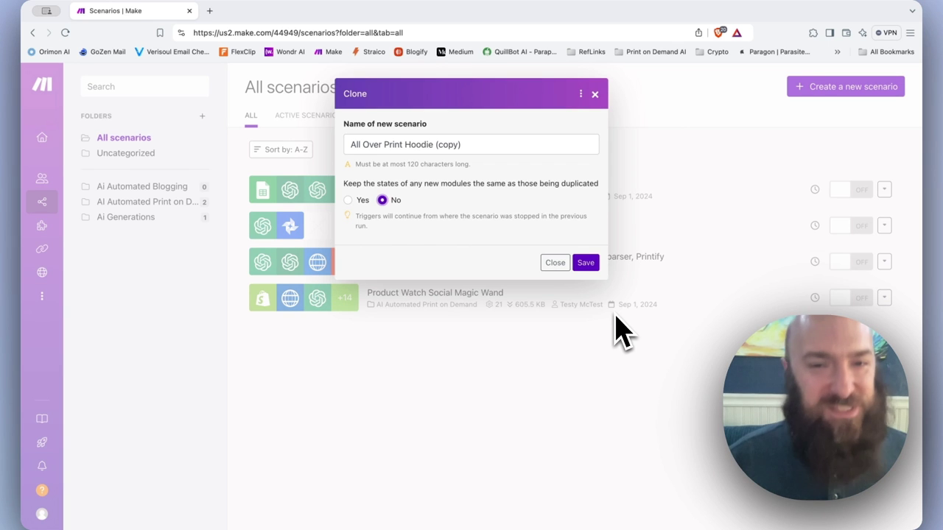
click(585, 263)
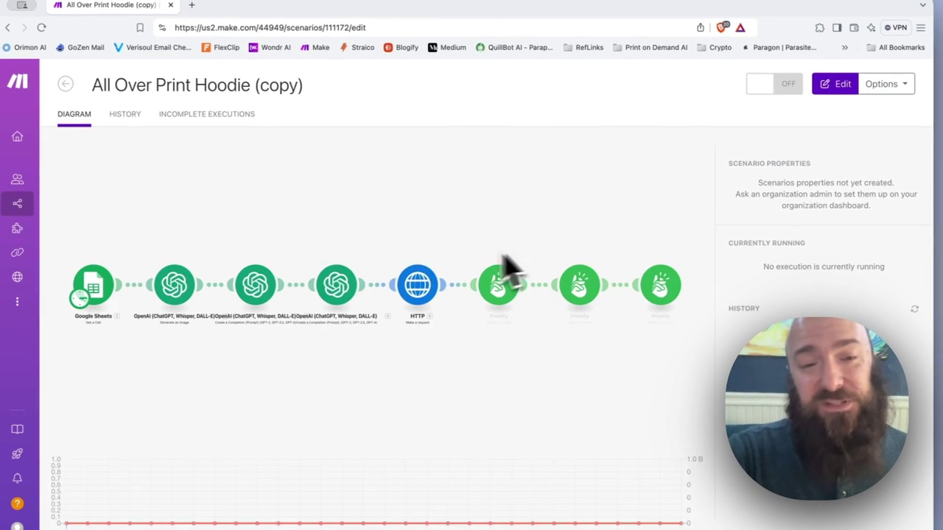
click(65, 84)
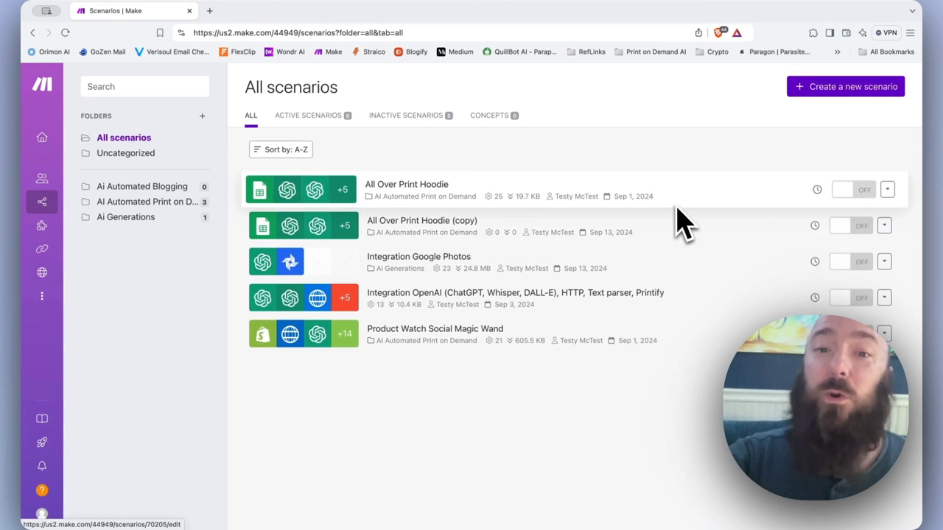
Step: Open the All Over Print Hoodie scenario to view its diagram and history panel
click(674, 205)
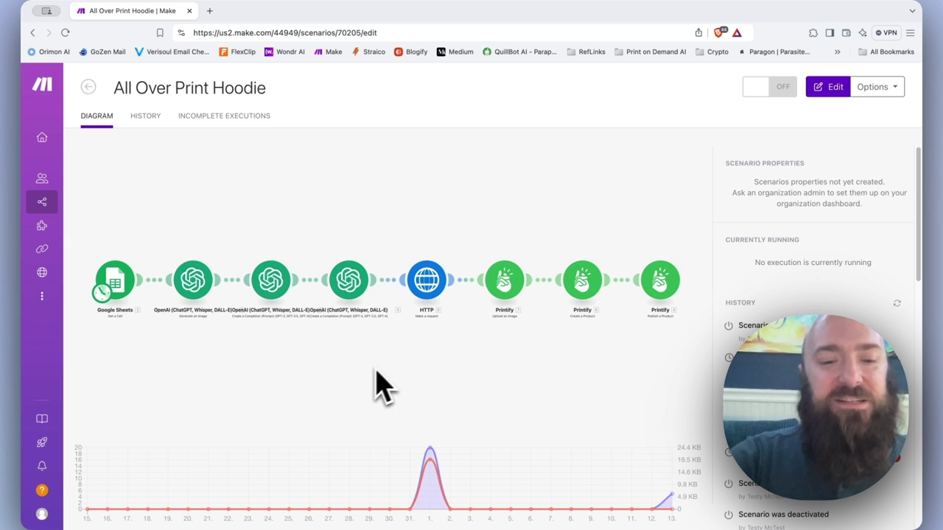
mouse_move(117, 466)
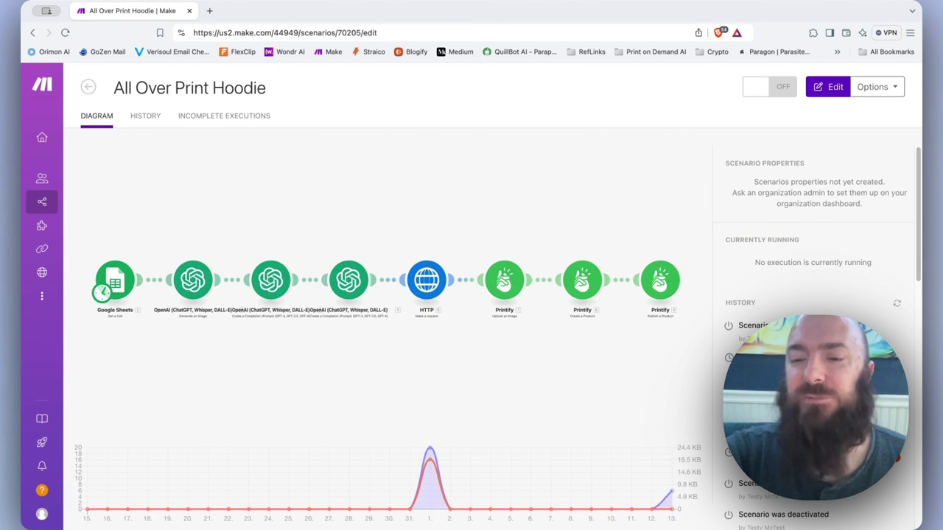
Step: Open the All Over Print Hoodie scenario's full History log and scroll through its run entries
scroll(810, 221, down, 5)
scroll(810, 294, down, 5)
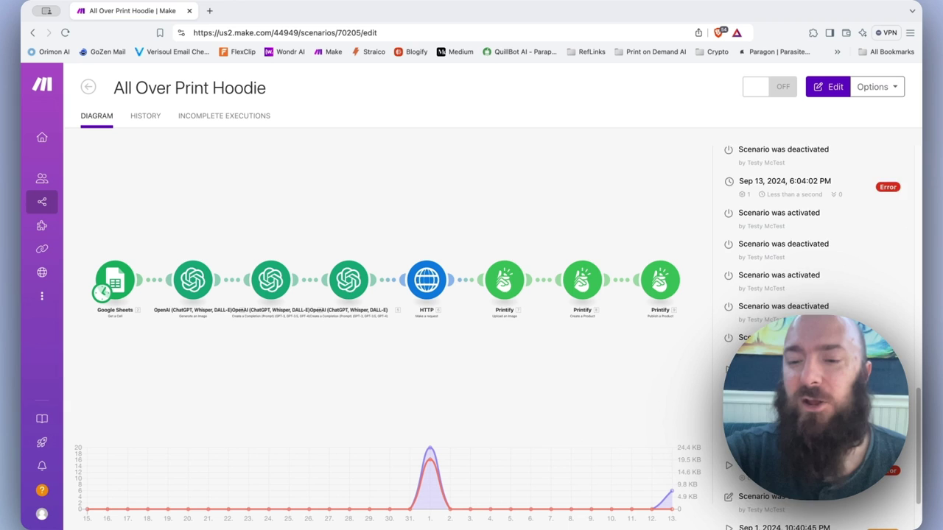
scroll(810, 295, up, 10)
scroll(810, 295, up, 3)
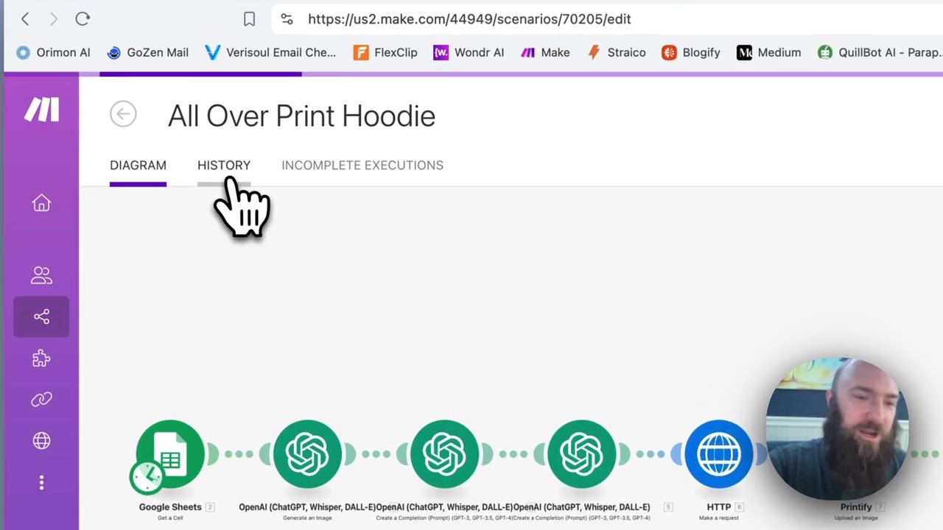
click(146, 117)
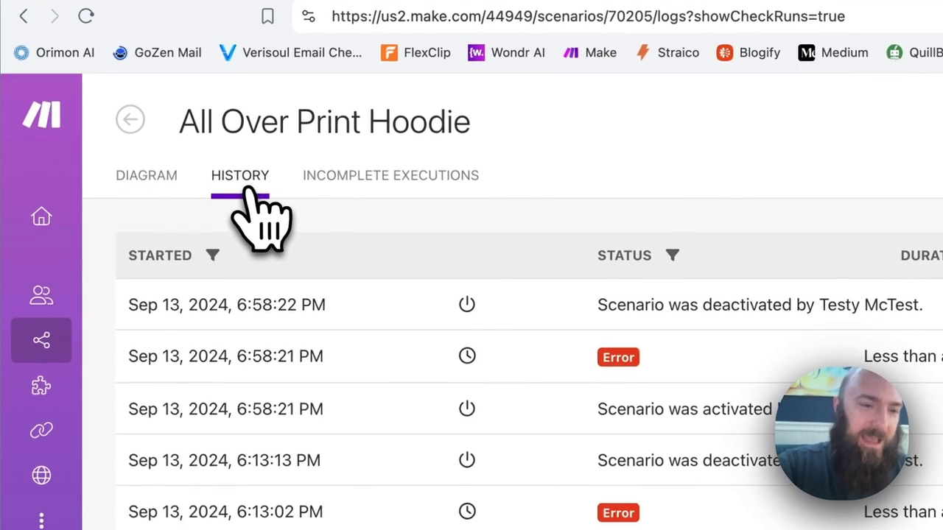
scroll(516, 369, down, 1)
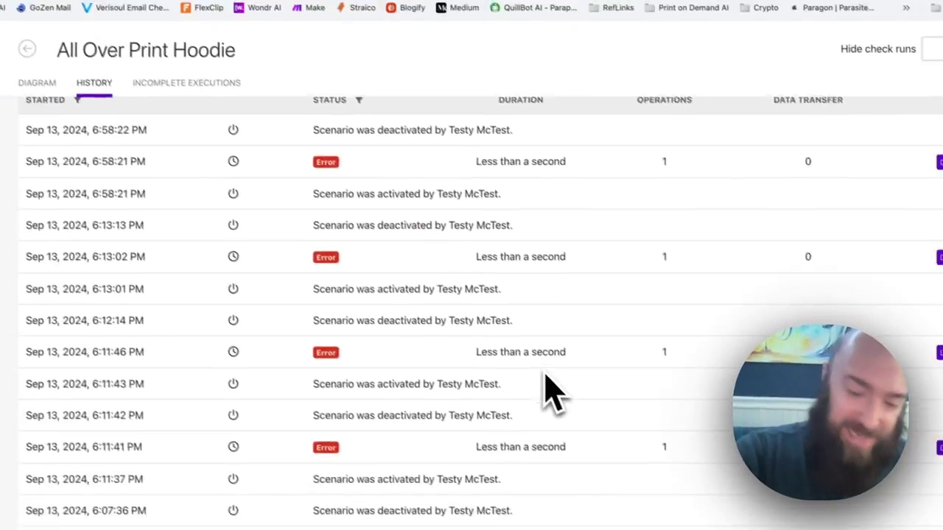
scroll(552, 398, down, 10)
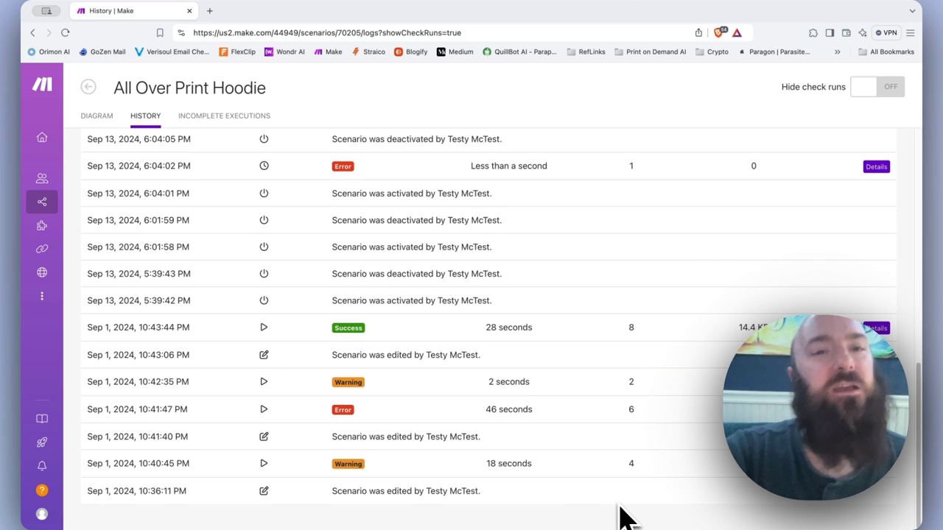
scroll(572, 373, up, 10)
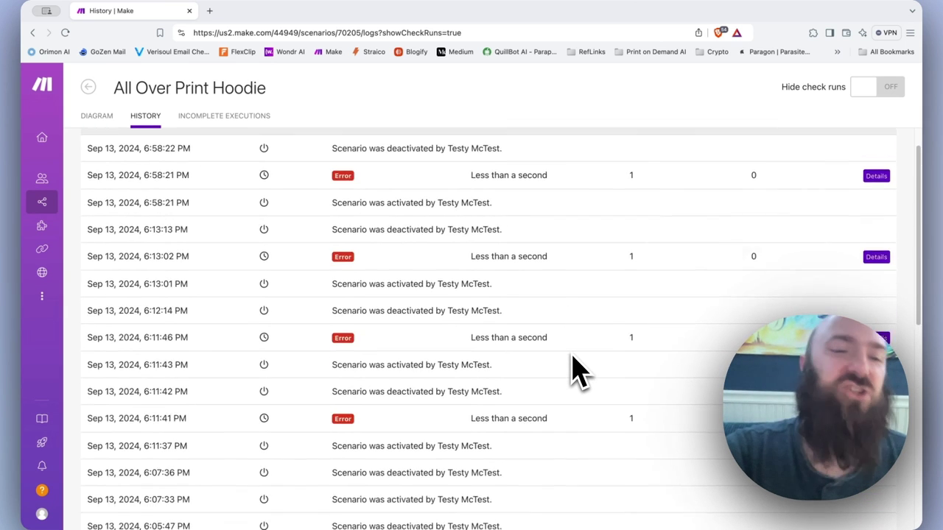
scroll(732, 315, down, 10)
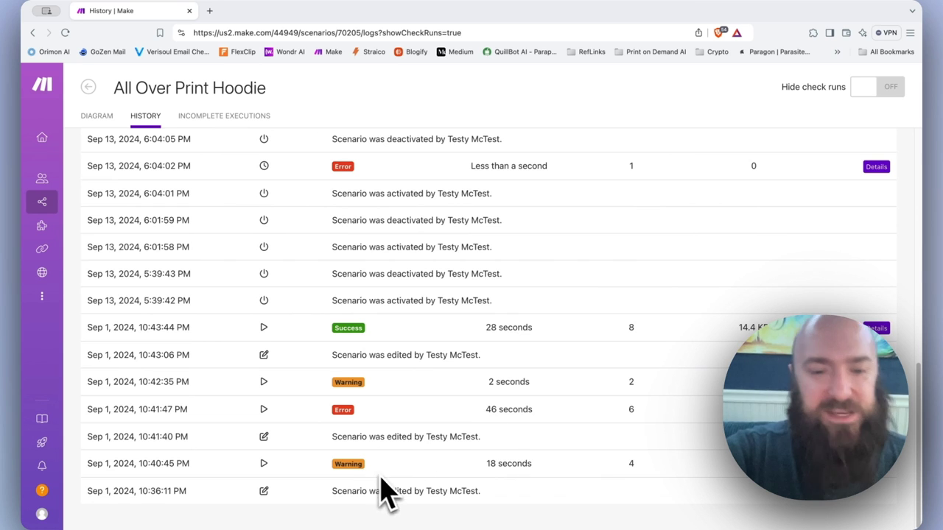
scroll(435, 423, up, 1)
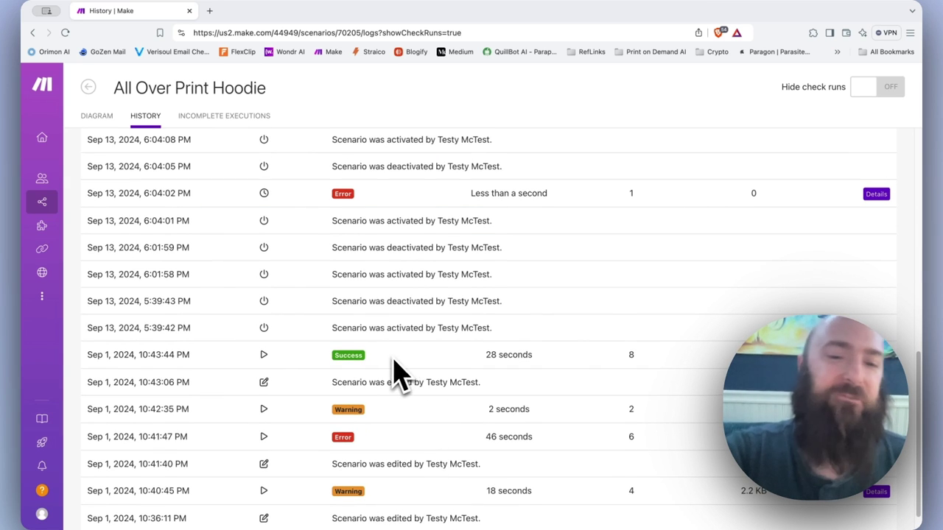
scroll(501, 310, up, 5)
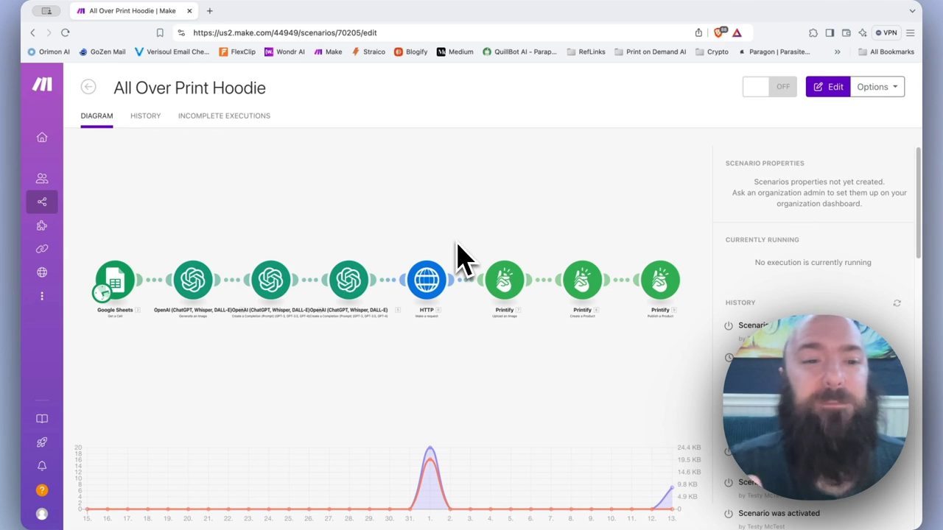
Step: Compare Incomplete Executions and History, then return to the failed Sep 13, 6:58 PM run
click(242, 134)
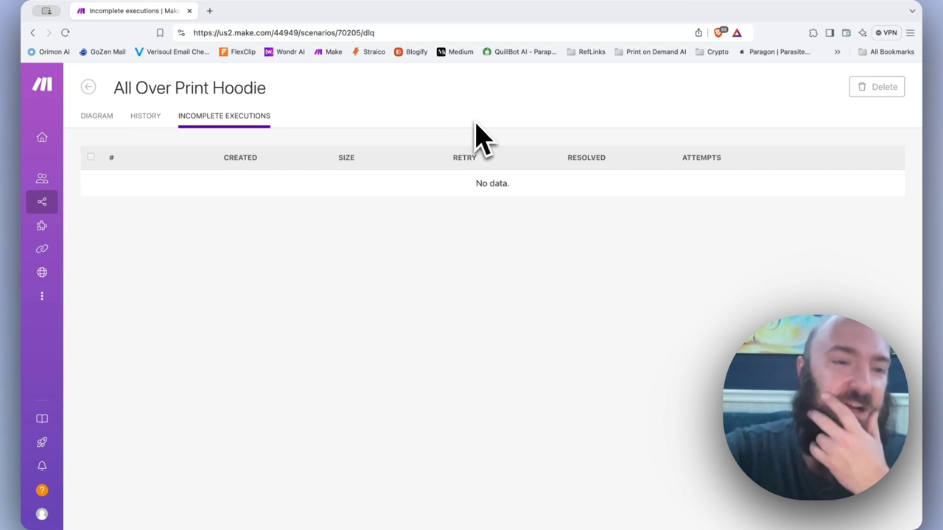
click(145, 116)
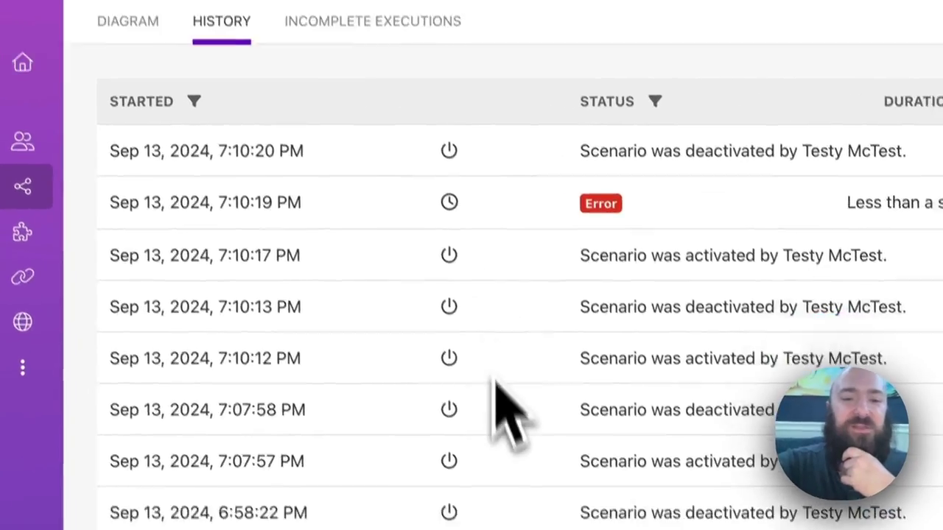
scroll(495, 383, down, 10)
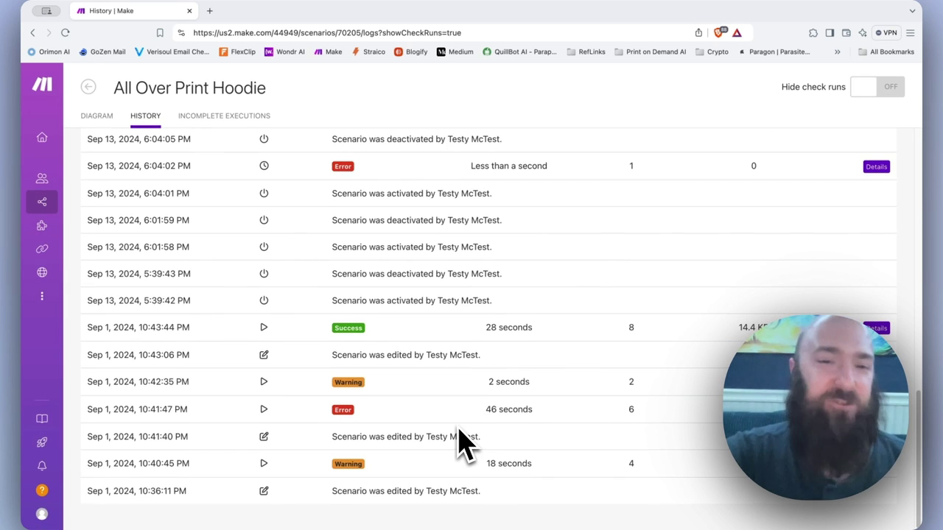
click(243, 122)
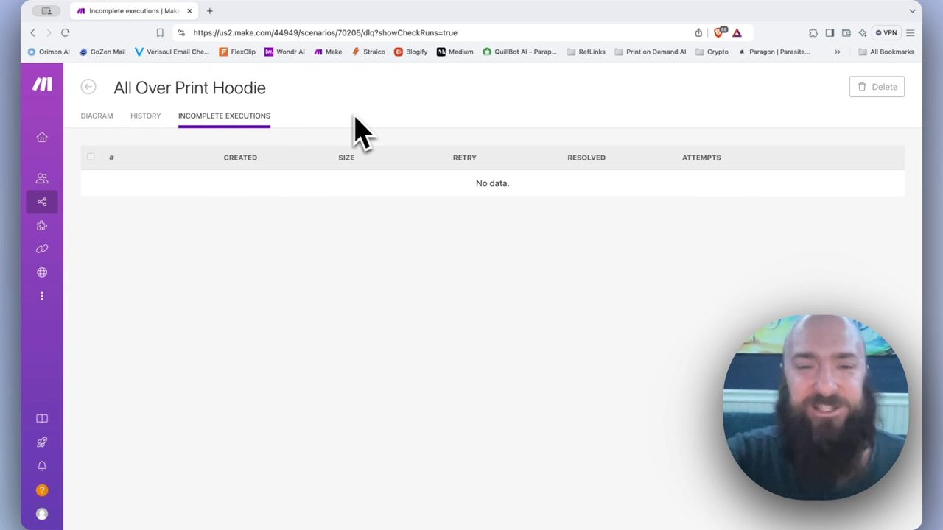
key(super+bracketleft)
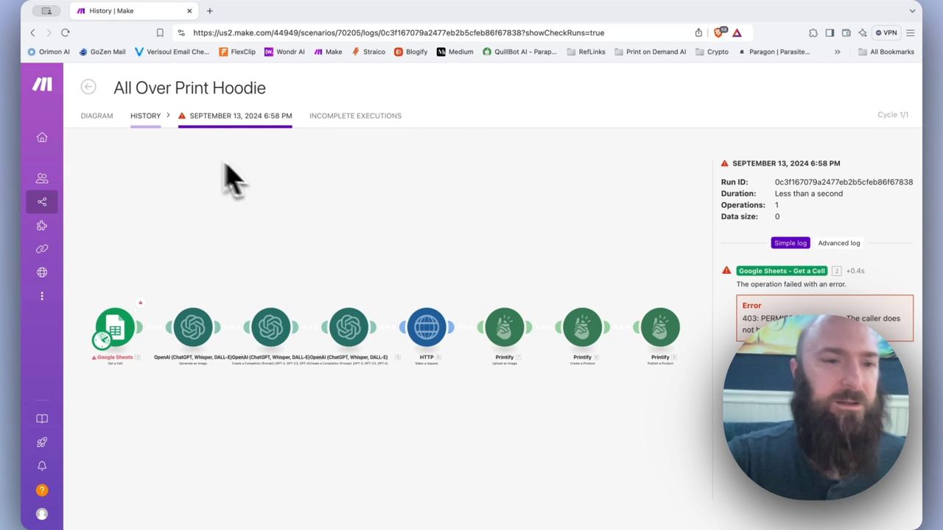
Step: On the Diagram view, switch the scenario on and then back off
click(103, 125)
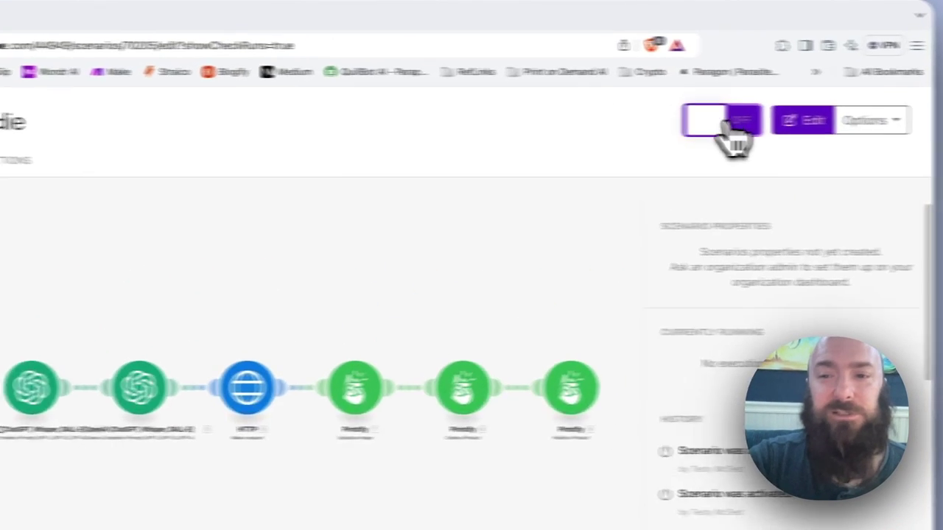
click(779, 90)
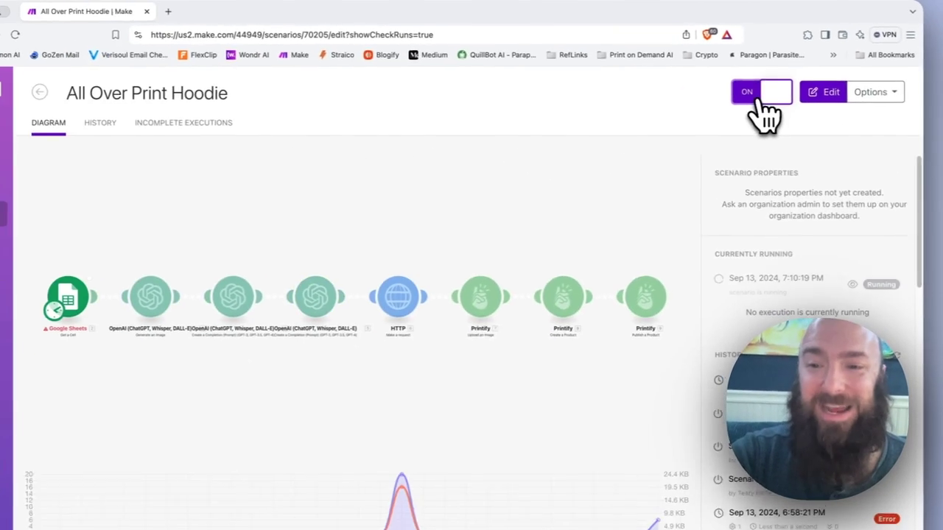
click(765, 92)
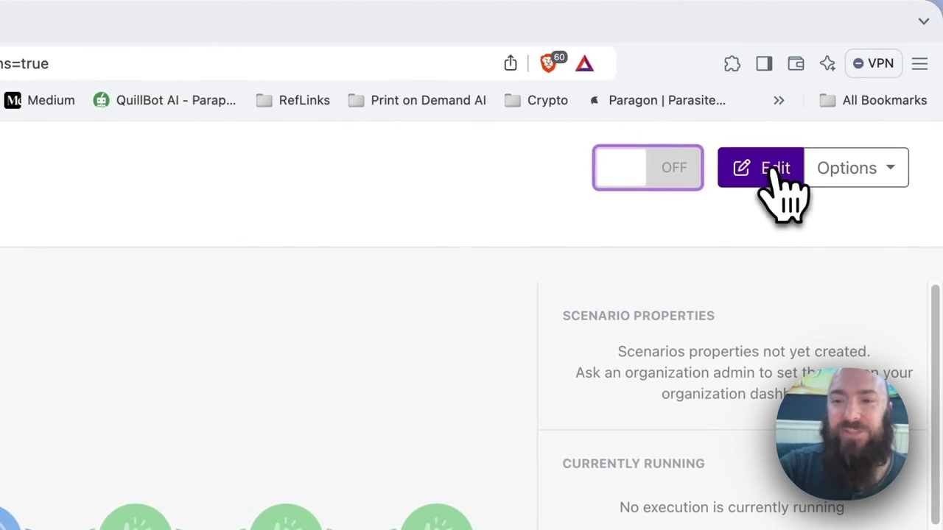
Step: Open the scenario editor and return to the overview, twice
click(831, 89)
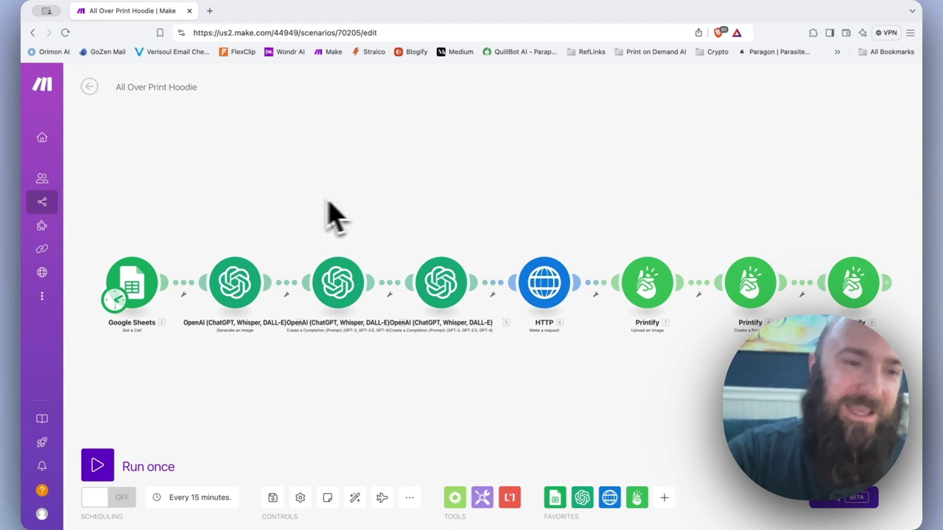
click(89, 87)
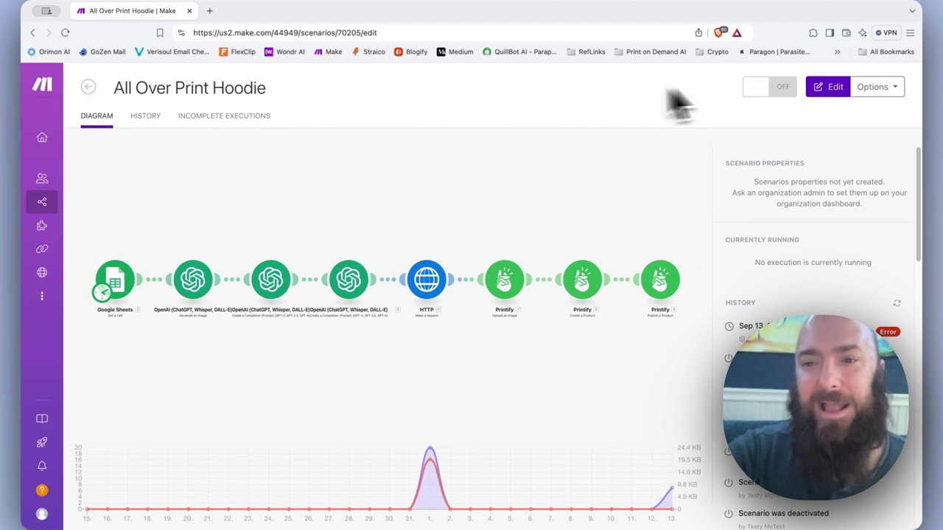
click(829, 87)
click(89, 87)
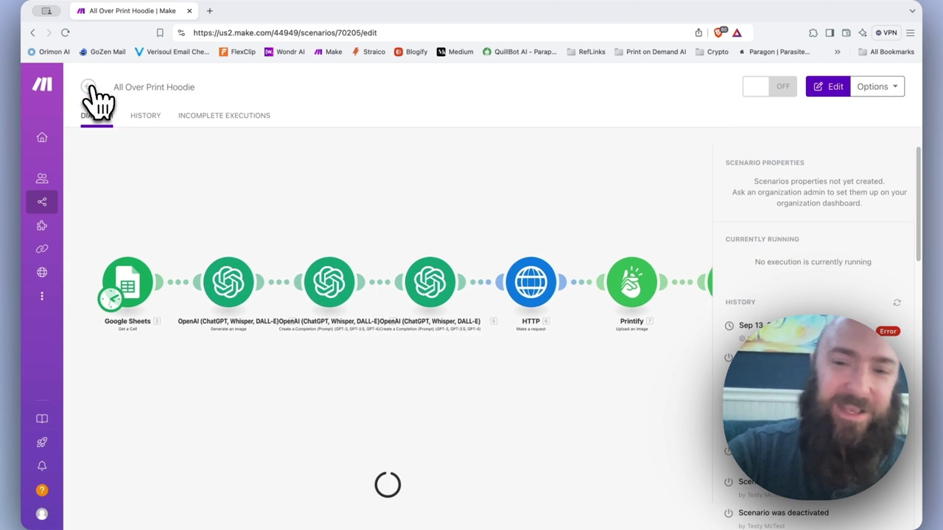
click(894, 92)
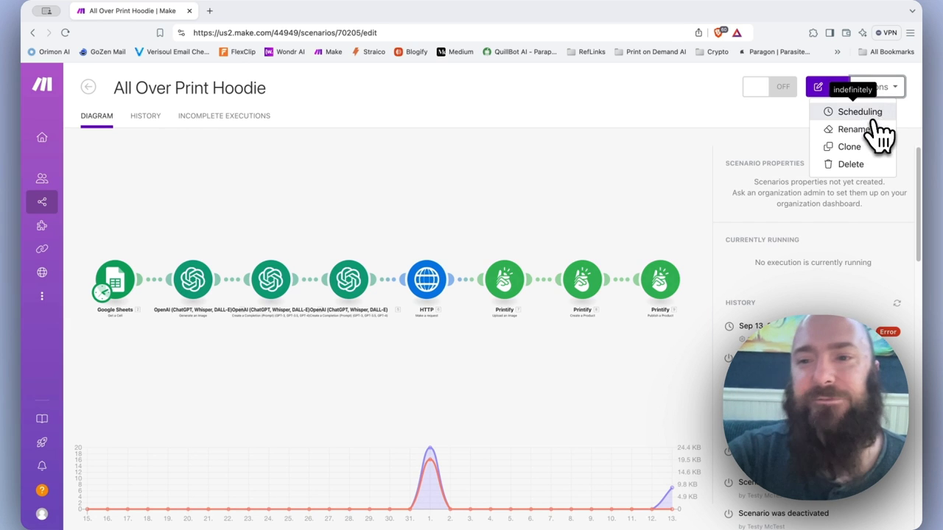
click(866, 115)
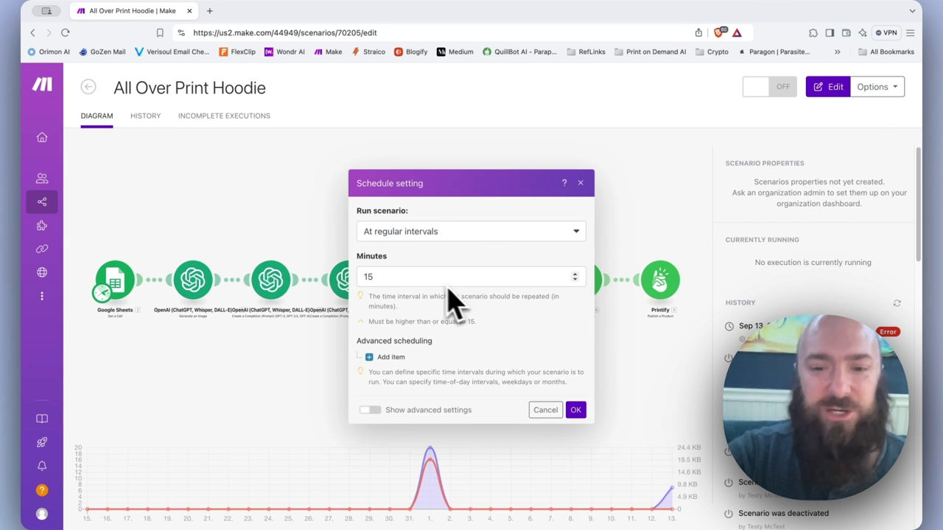
click(878, 89)
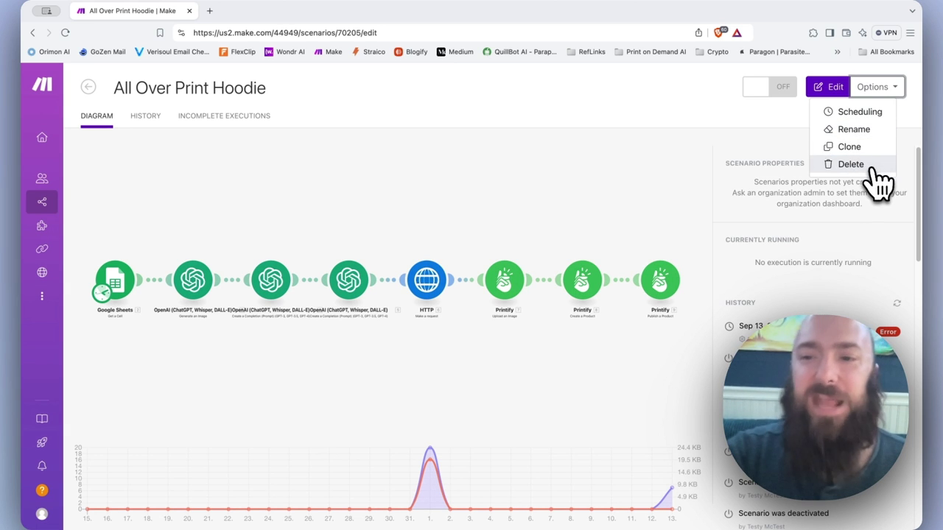
click(855, 130)
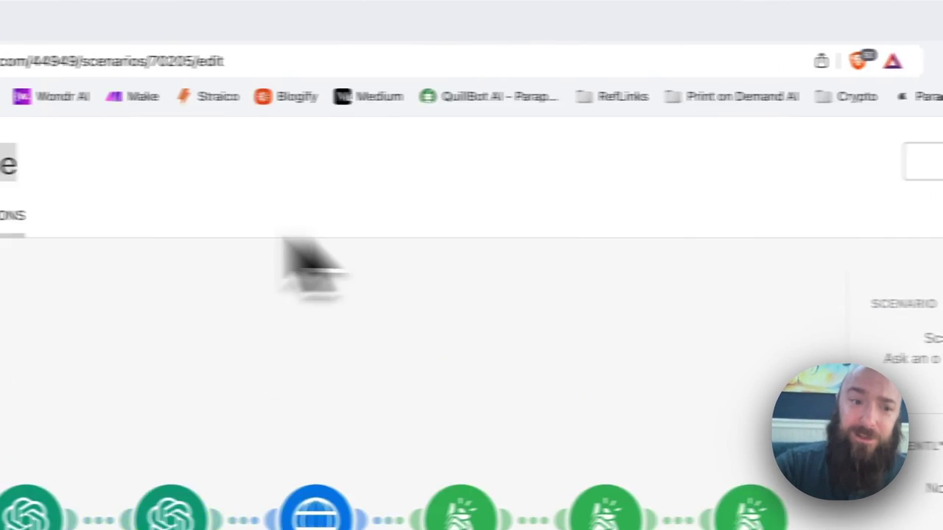
triple_click(307, 168)
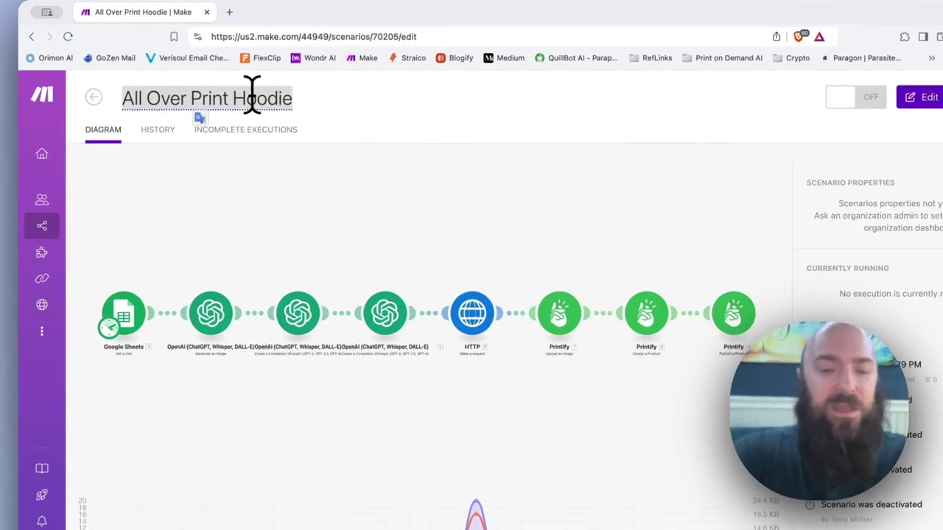
text(wseflkjsdlfkj)
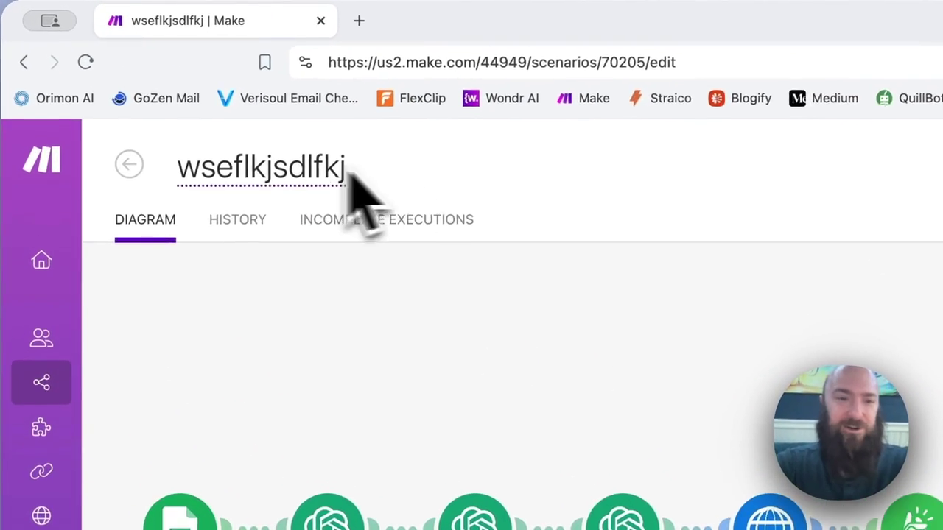
key(ctrl+z)
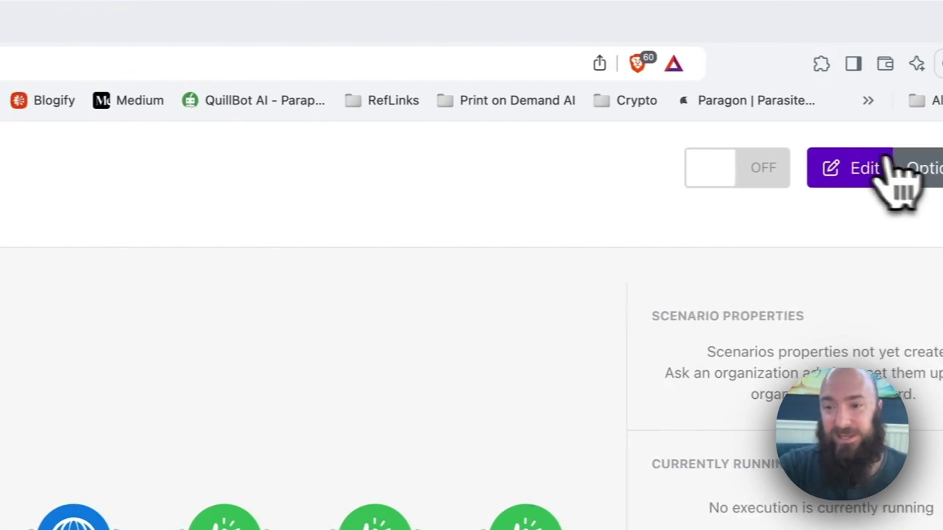
click(897, 168)
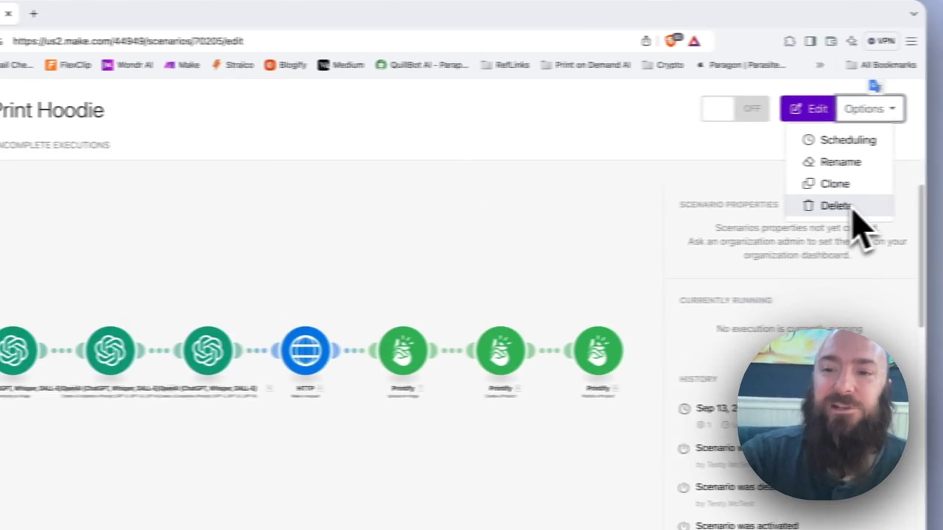
click(667, 324)
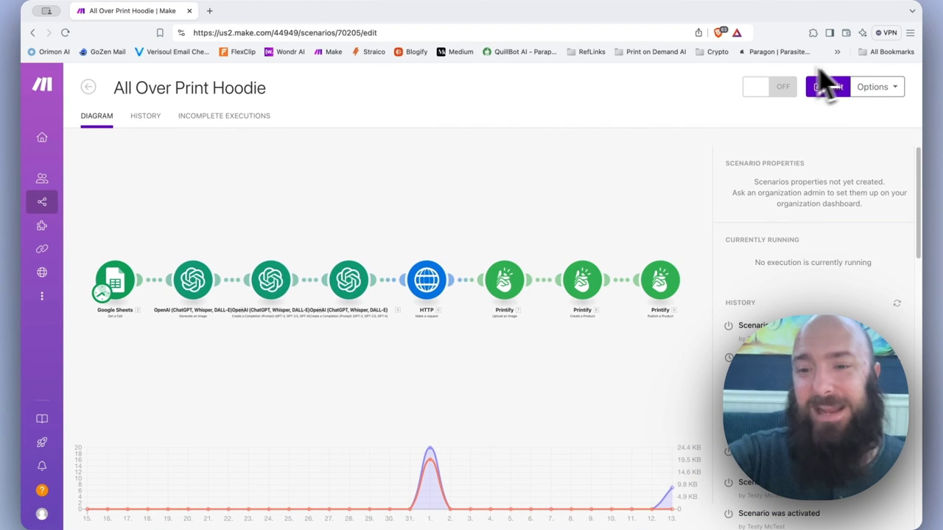
click(886, 89)
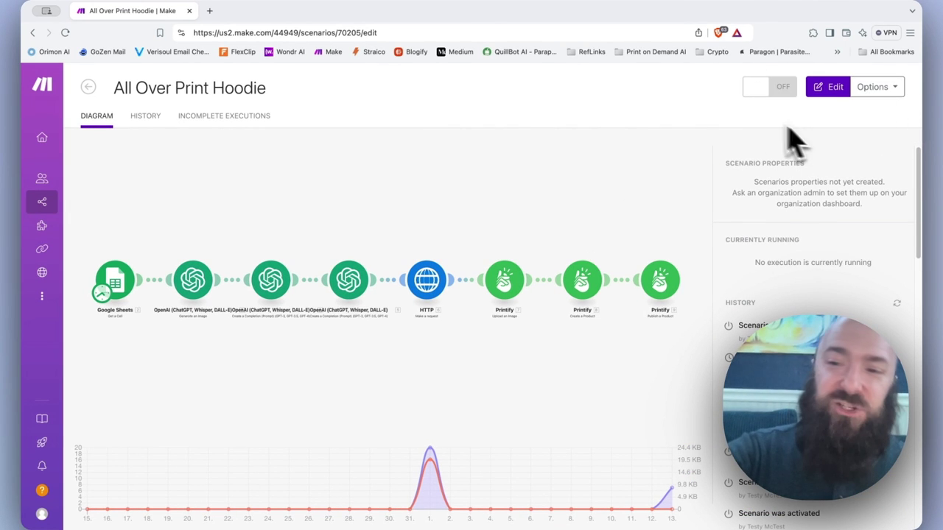